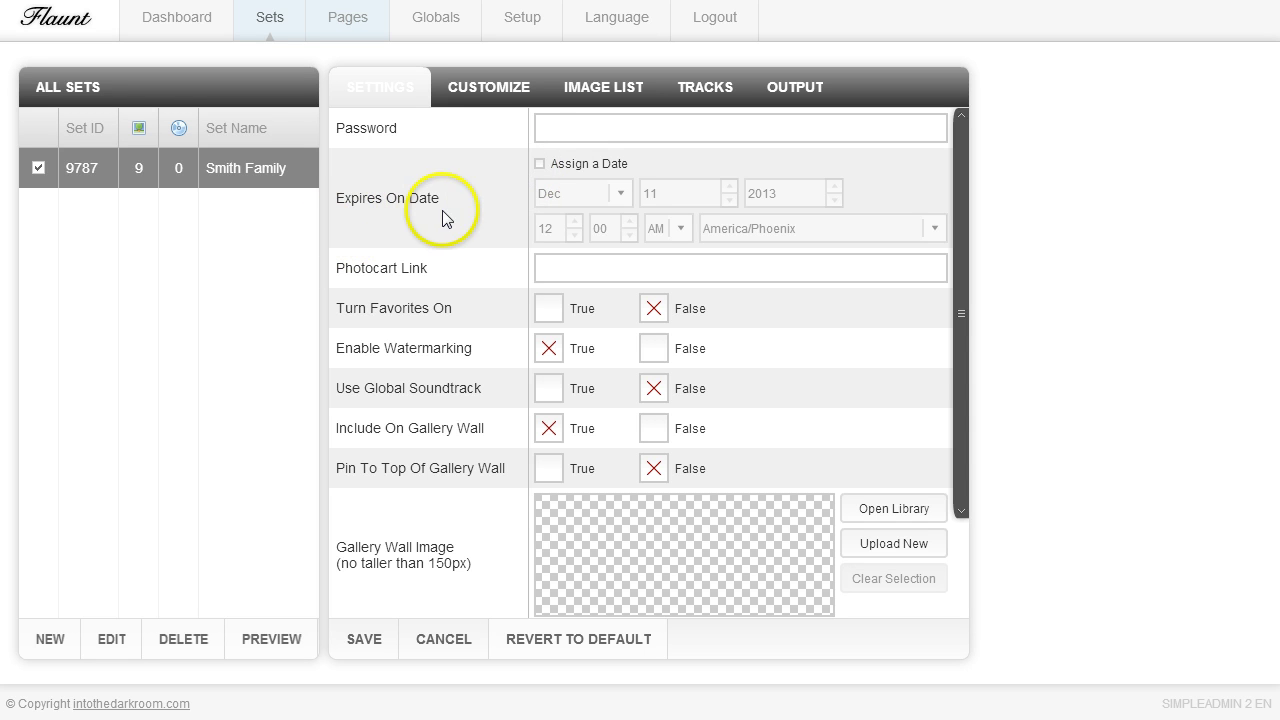
{"action": "left_click", "coordinate": [540, 164]}
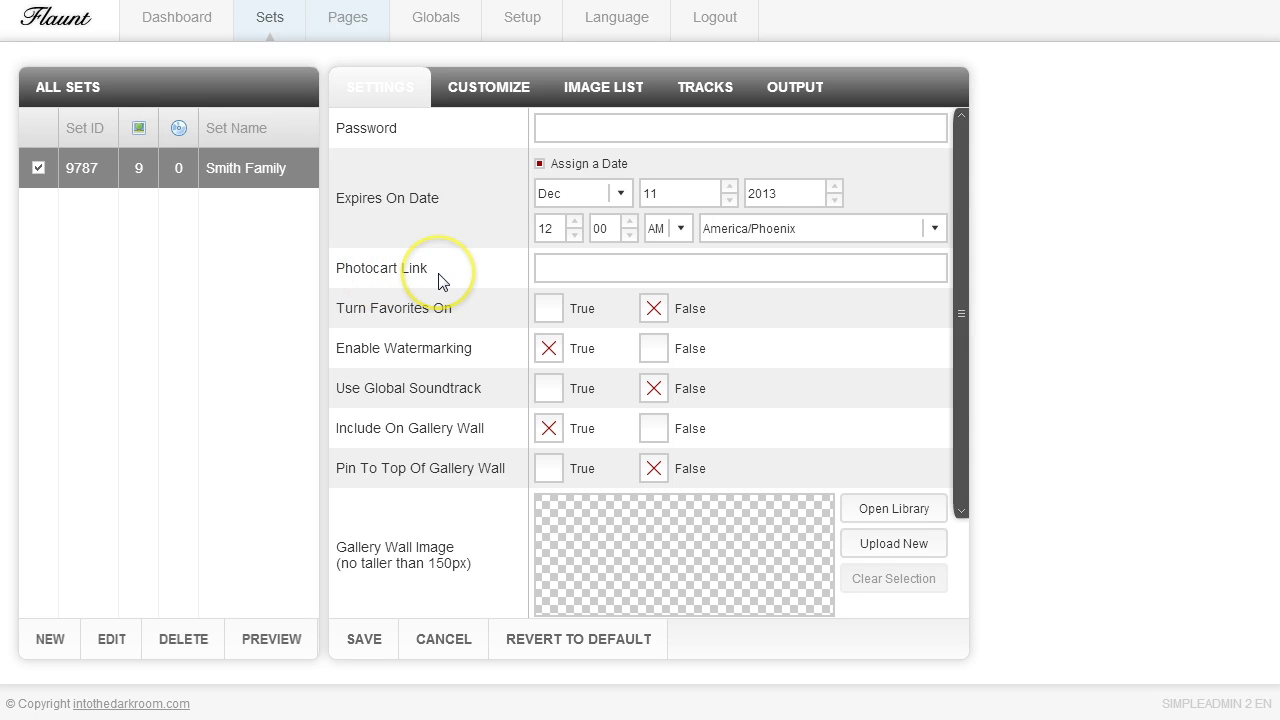
{"action": "left_click", "coordinate": [579, 268]}
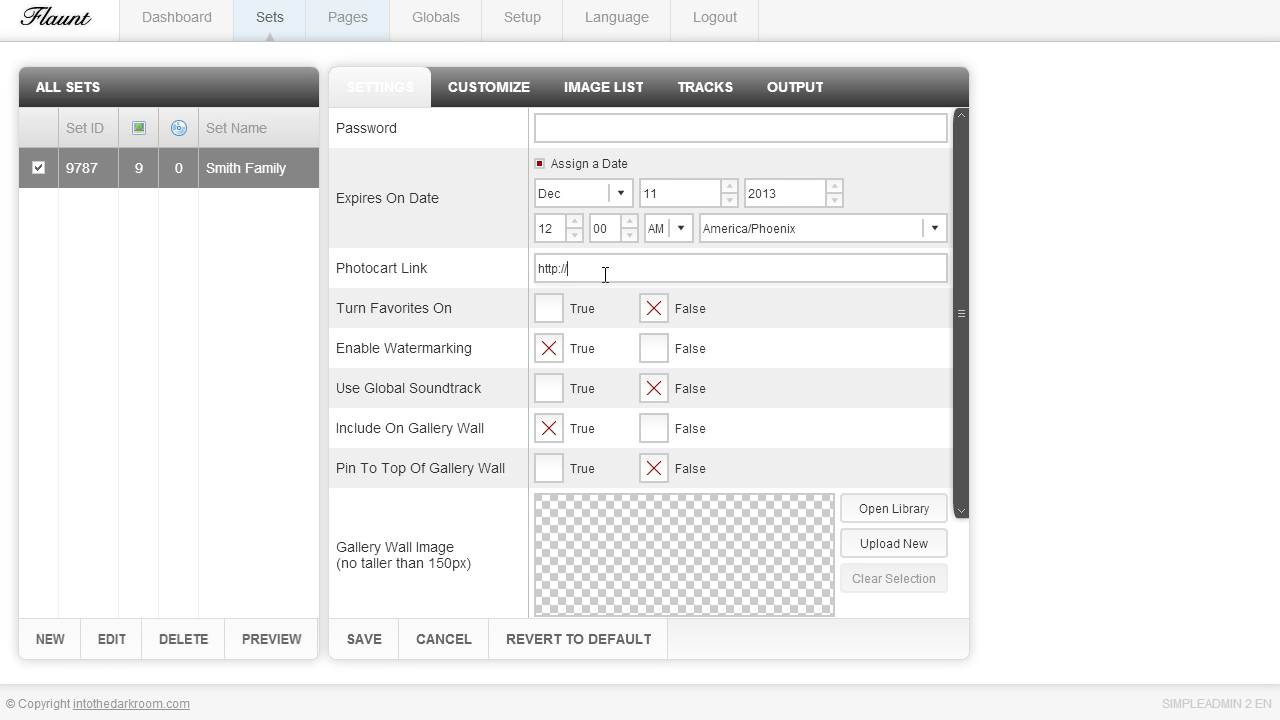
{"action": "left_click", "coordinate": [362, 637]}
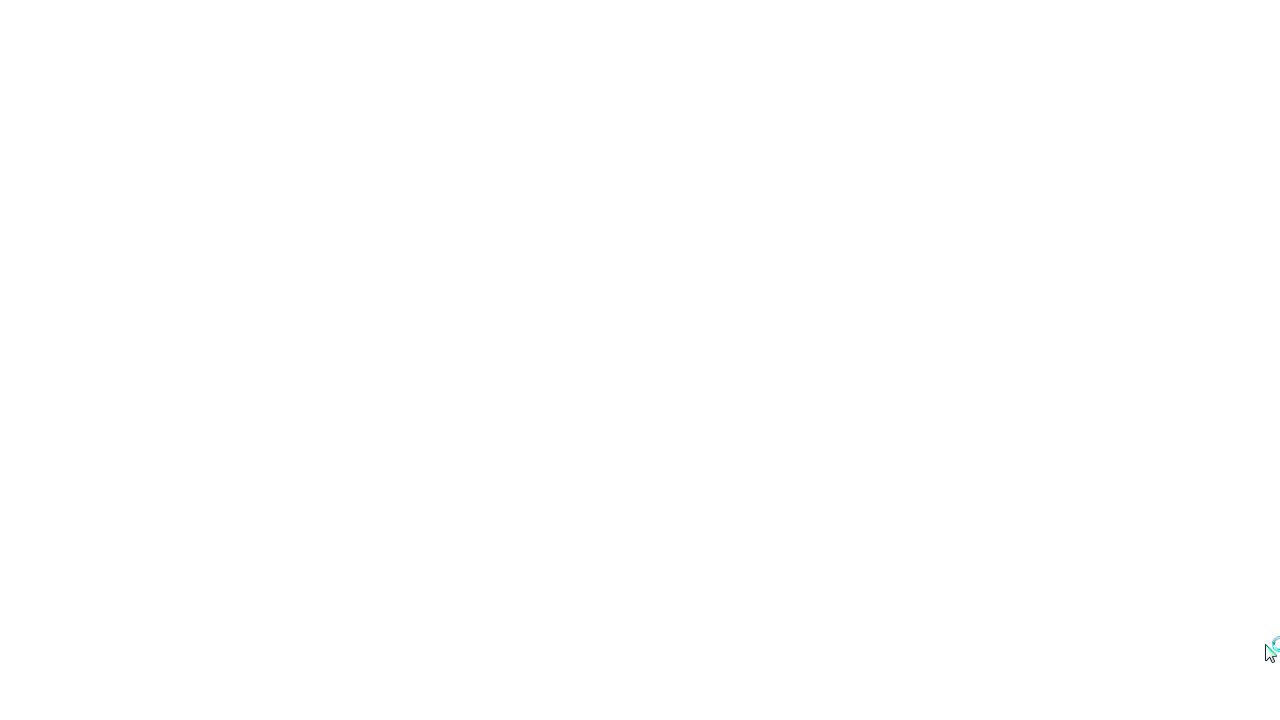
- Check the shopping cart link in the set's slideshow preview and return to the set's settings
{"action": "left_click", "coordinate": [1224, 682]}
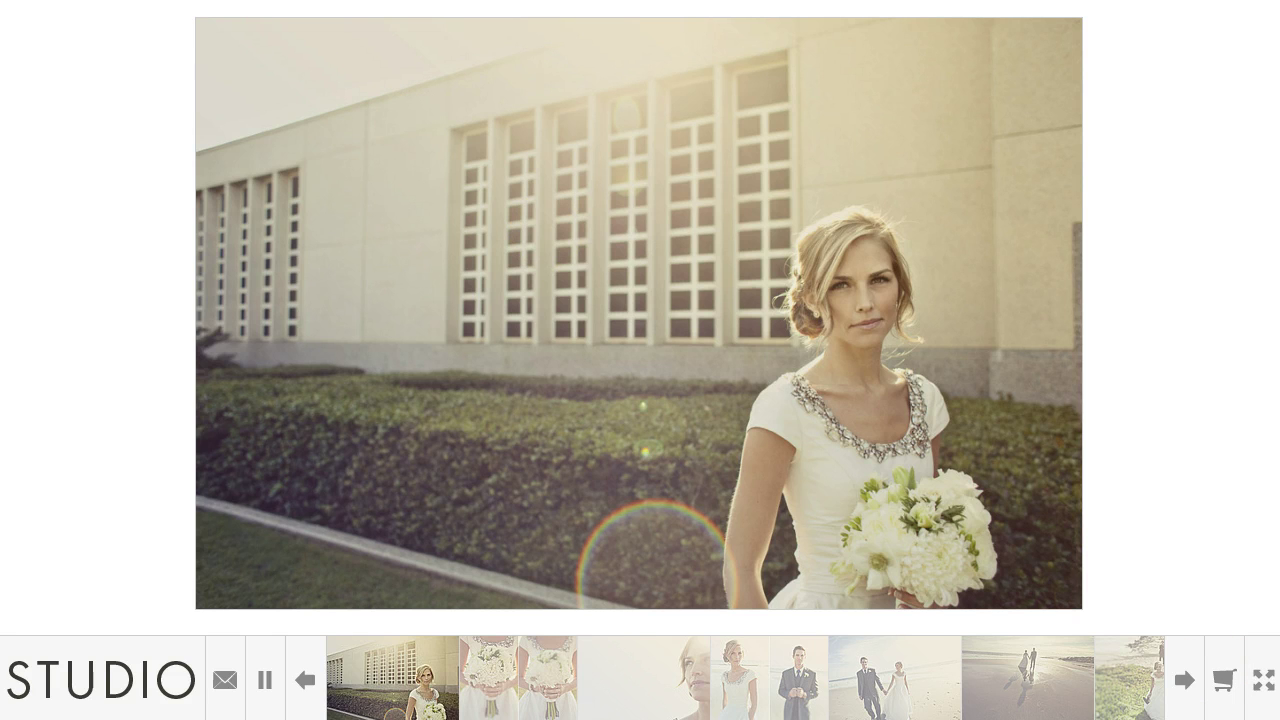
{"action": "left_click", "coordinate": [200, 1]}
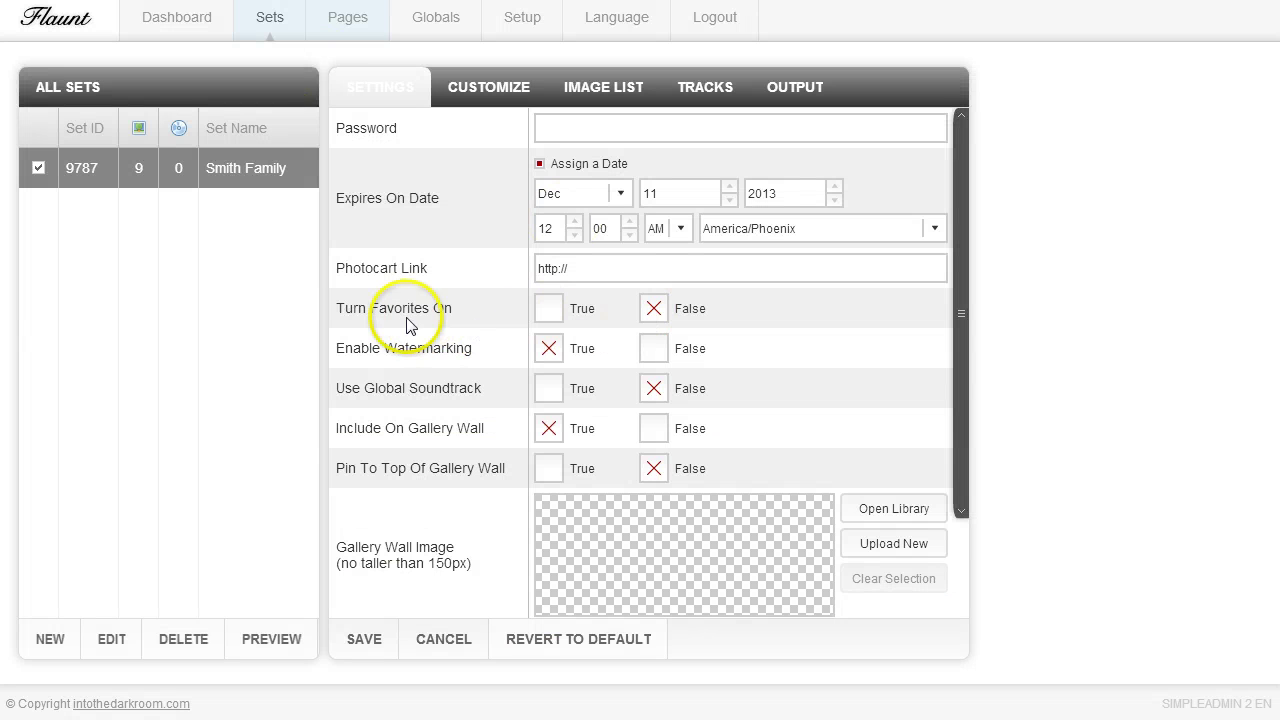
- Turn favorites on for the set and save the settings
{"action": "left_click", "coordinate": [555, 309]}
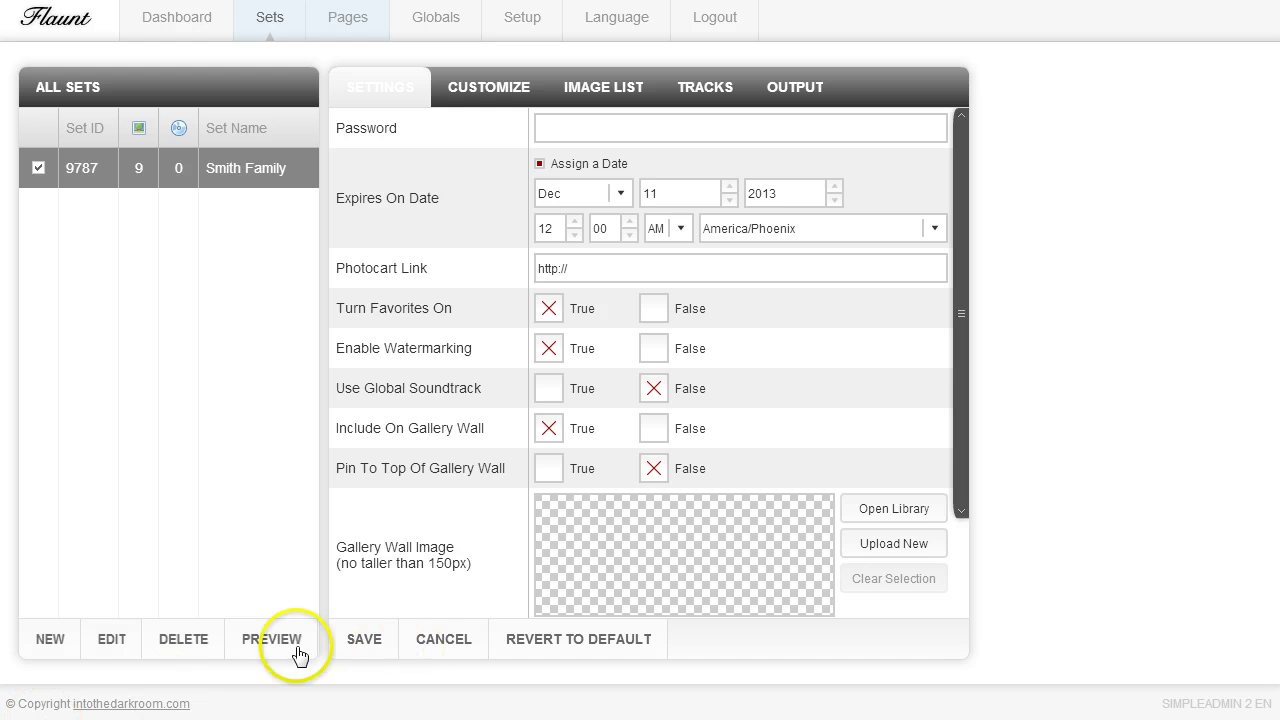
{"action": "left_click", "coordinate": [361, 643]}
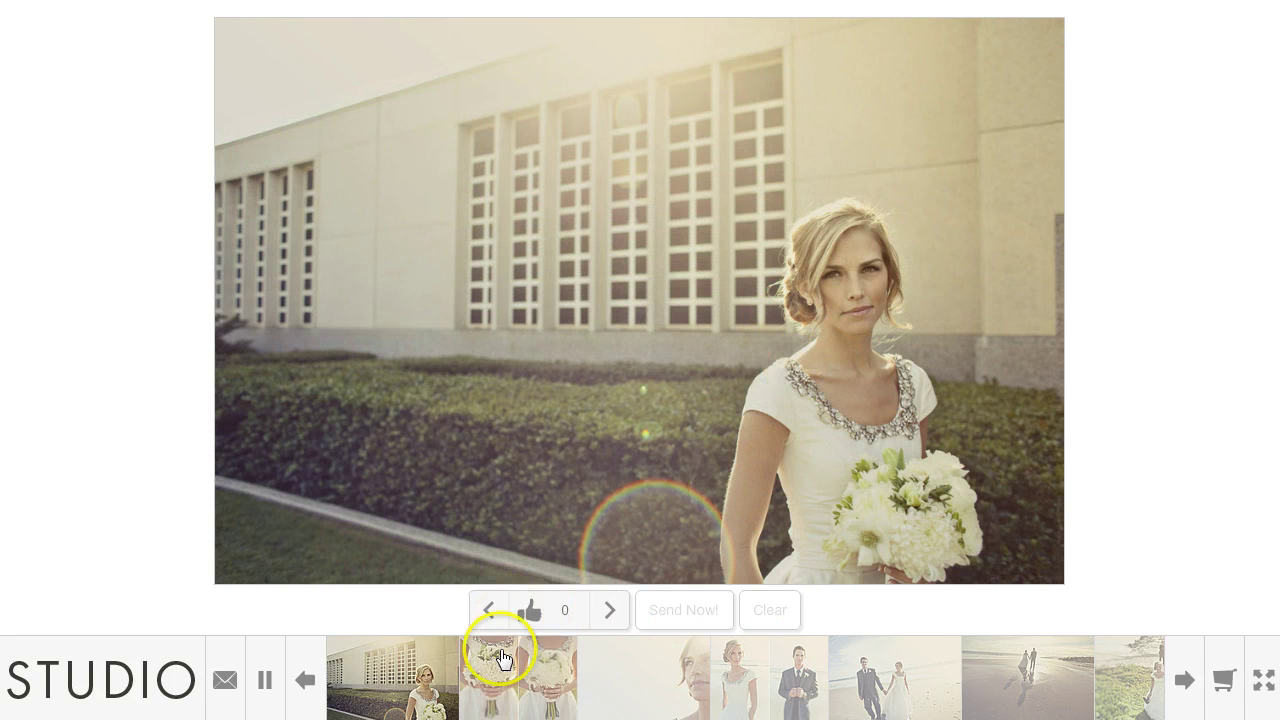
- Mark the first two slideshow photos as favorites, then open and close the form for sending them
{"action": "left_click", "coordinate": [529, 610]}
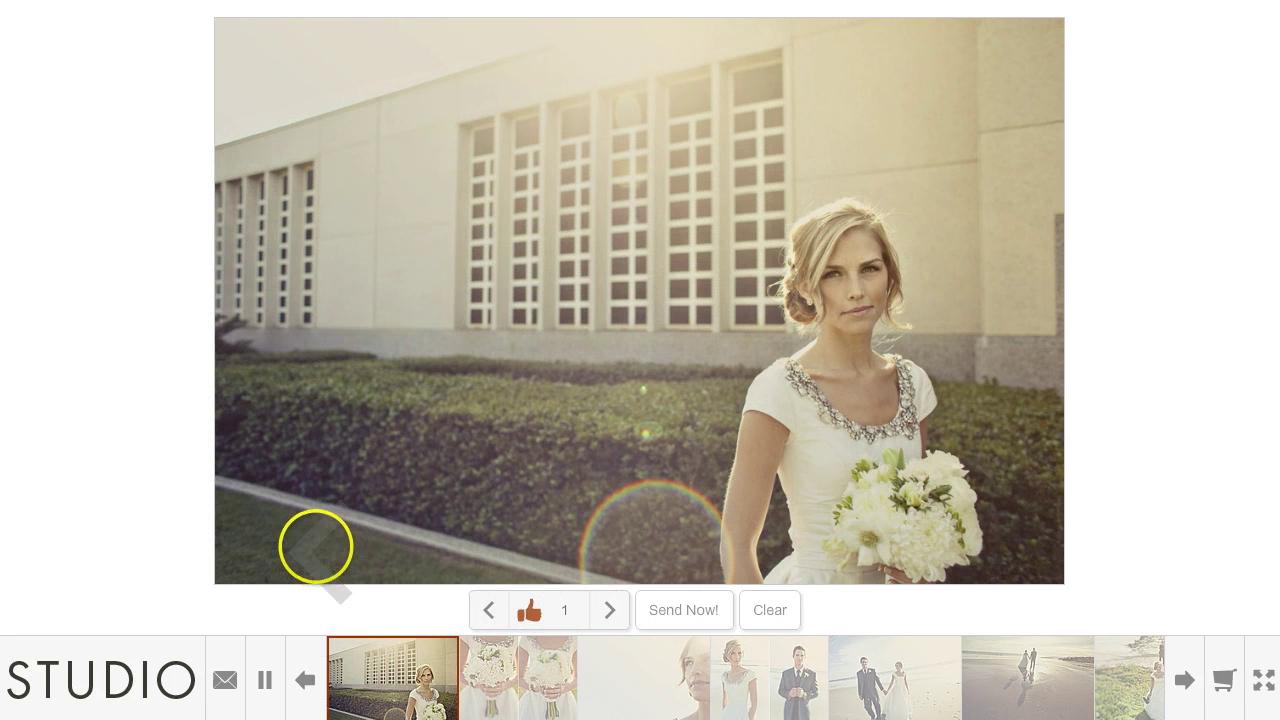
{"action": "left_click", "coordinate": [612, 609]}
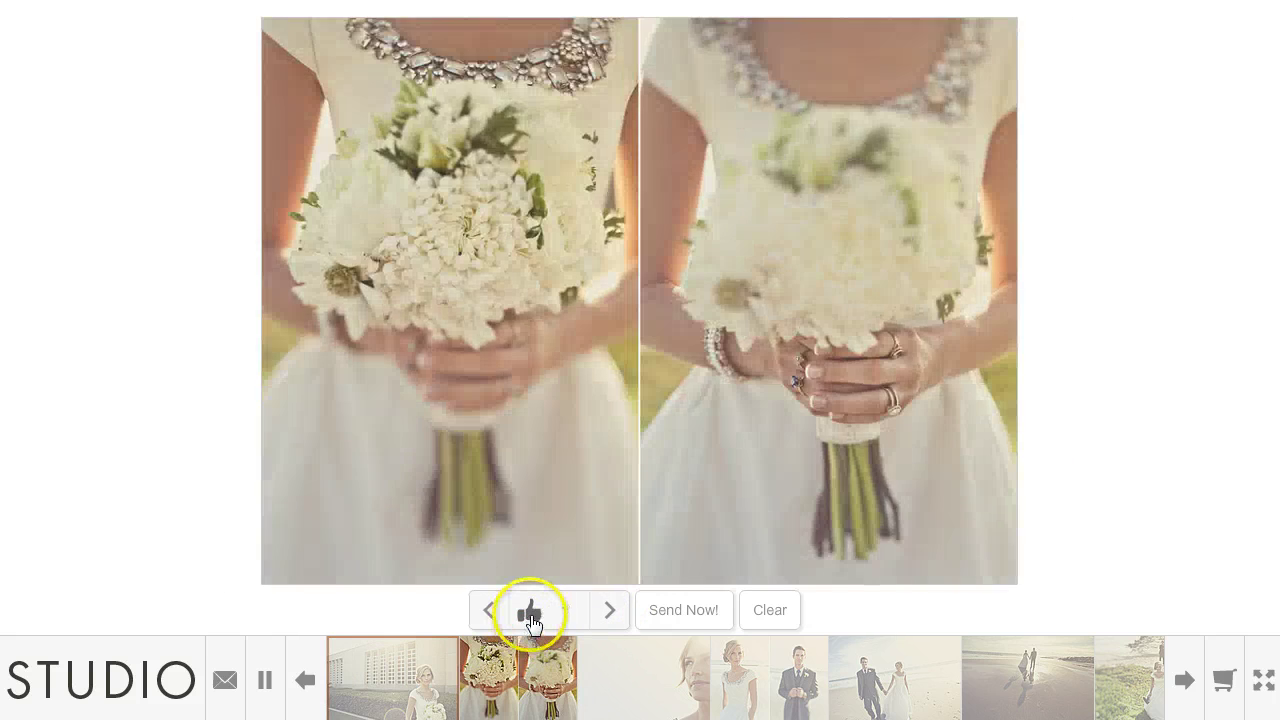
{"action": "left_click", "coordinate": [529, 610]}
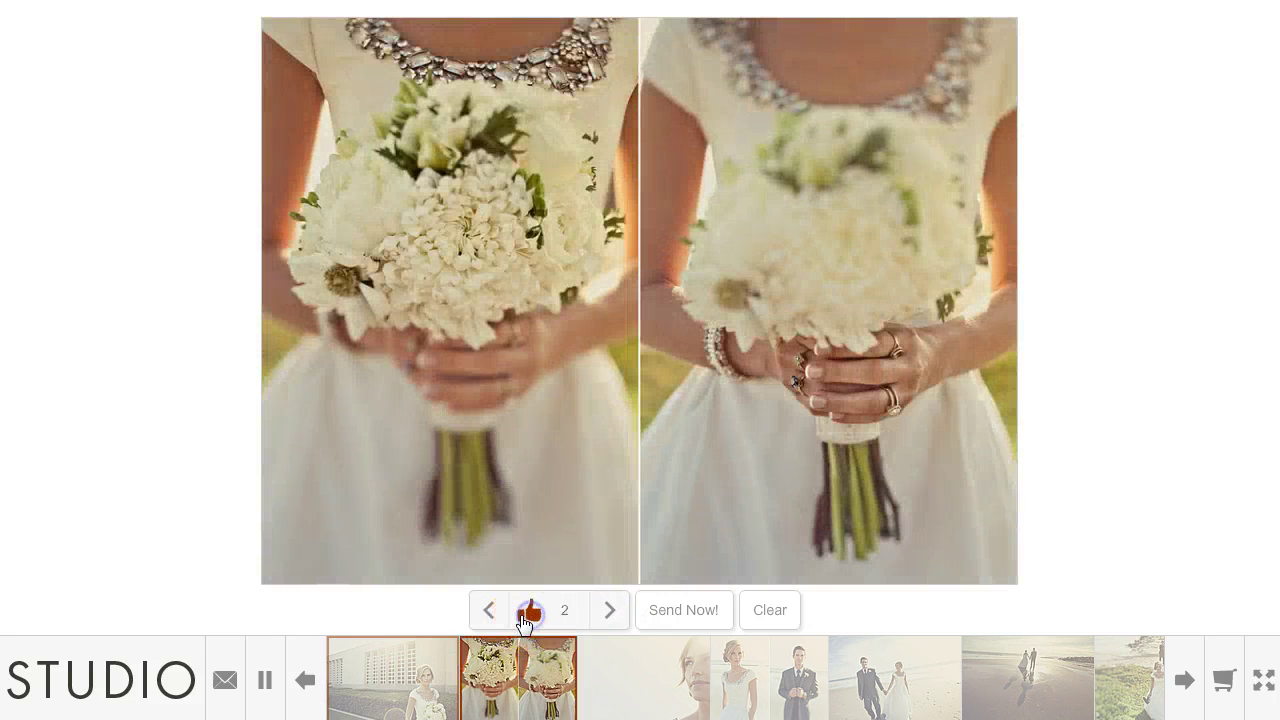
{"action": "left_click", "coordinate": [698, 615]}
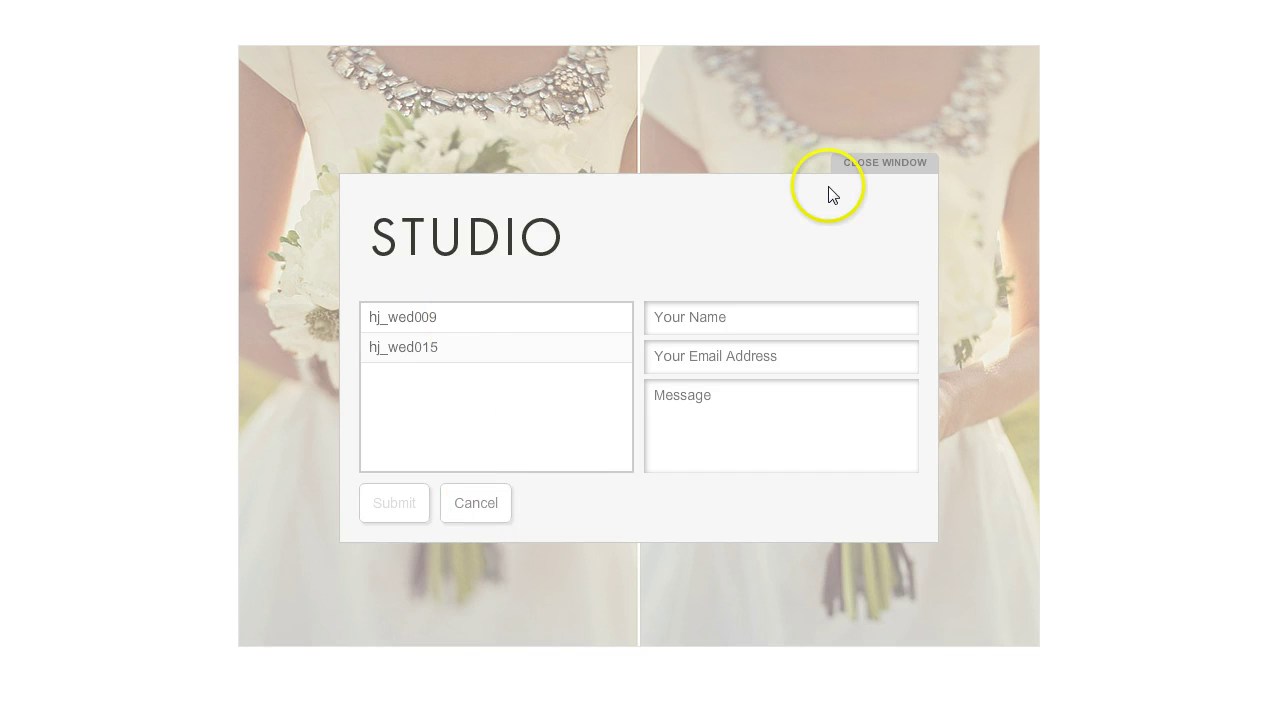
{"action": "left_click", "coordinate": [874, 163]}
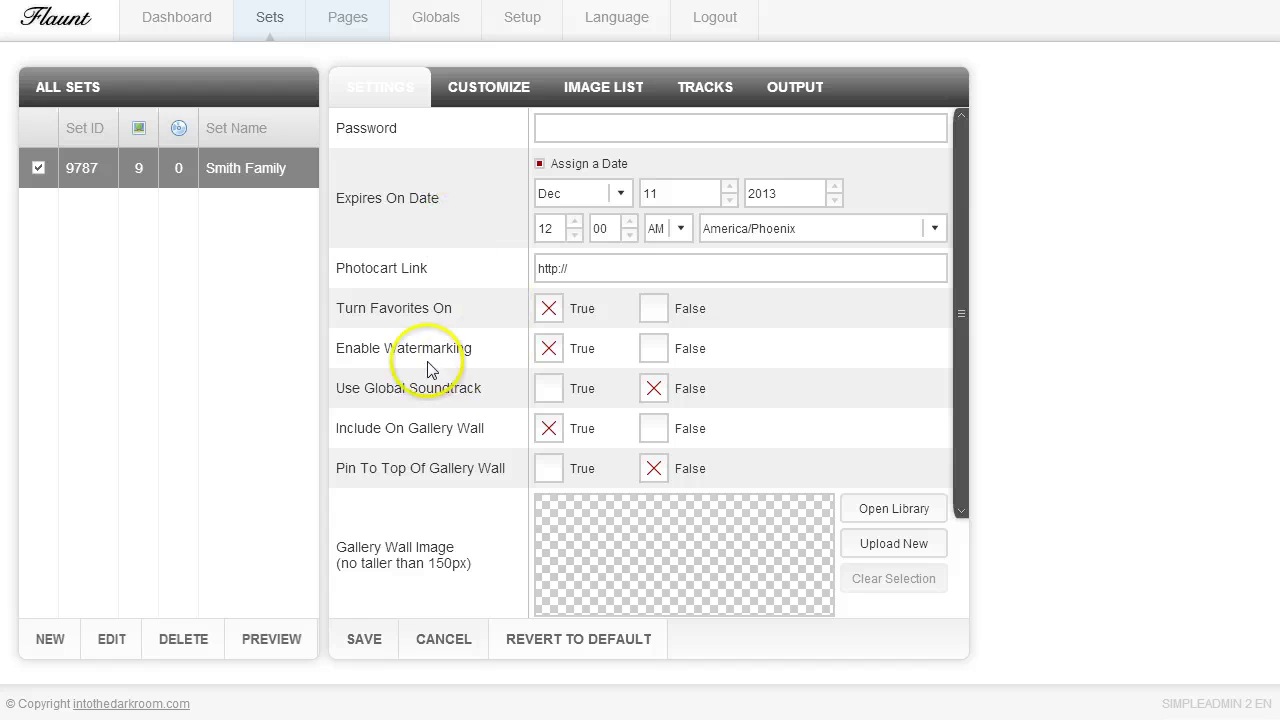
- Pin the set to the top of the gallery wall with hj_wed018.jpg uploaded as its wall image, and save
{"action": "left_click", "coordinate": [544, 357]}
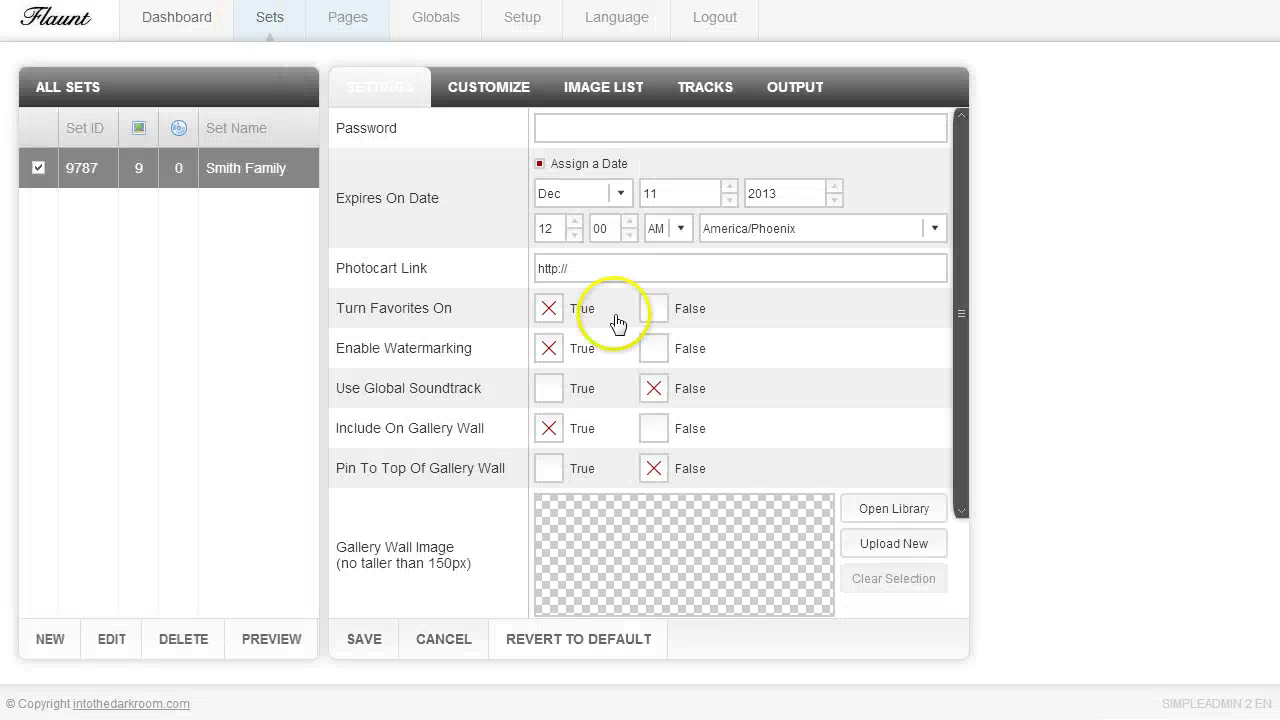
{"action": "left_click", "coordinate": [549, 470]}
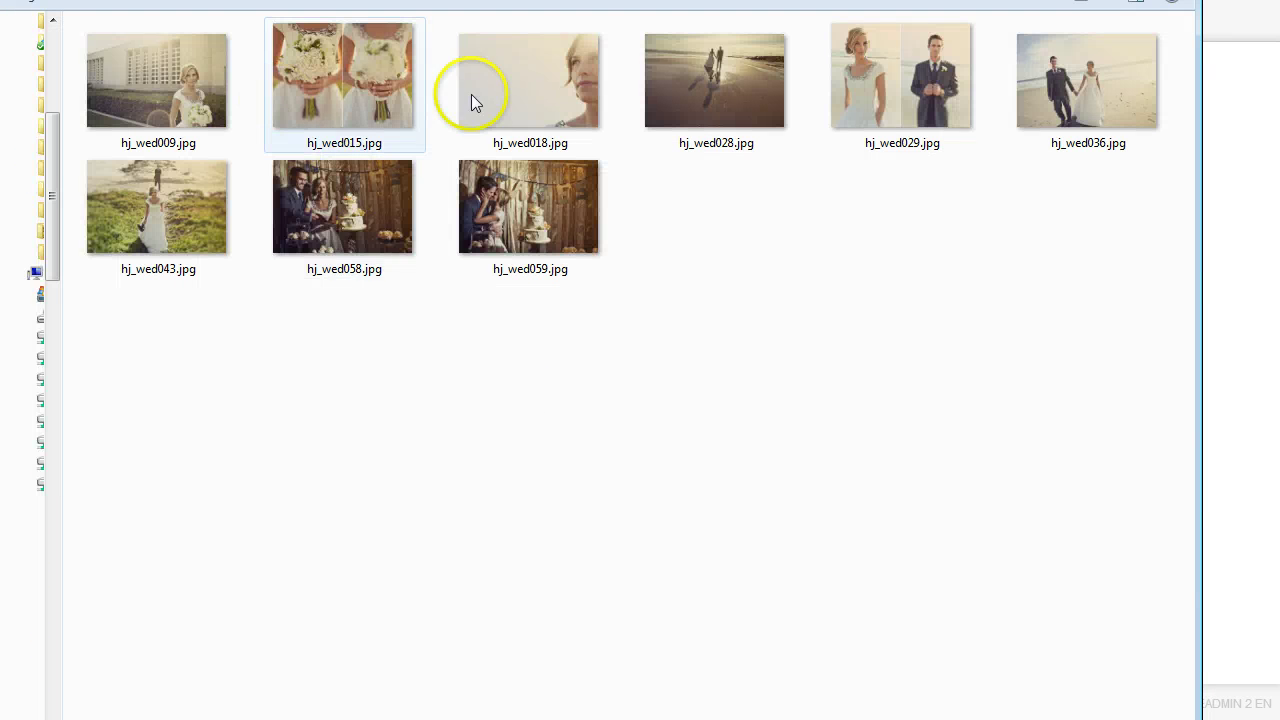
{"action": "left_click", "coordinate": [512, 100]}
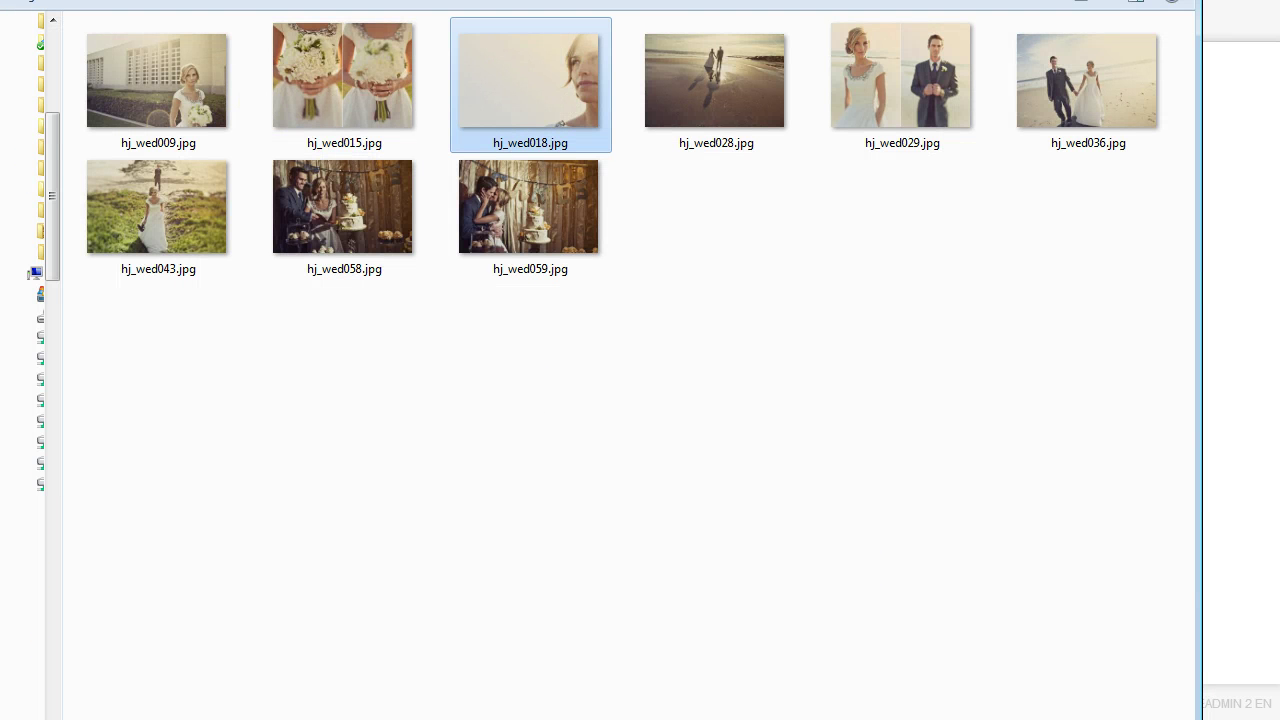
{"action": "double_click", "coordinate": [512, 100]}
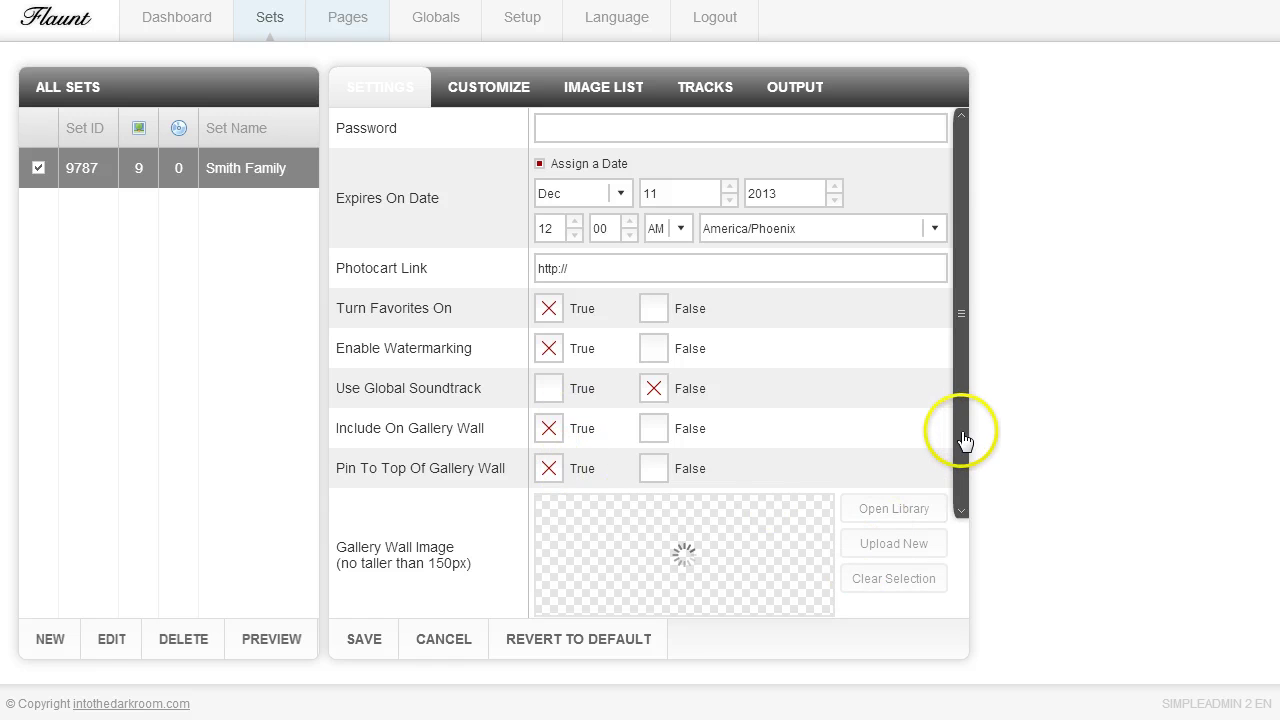
{"action": "left_click_drag", "start_coordinate": [963, 440], "coordinate": [958, 607]}
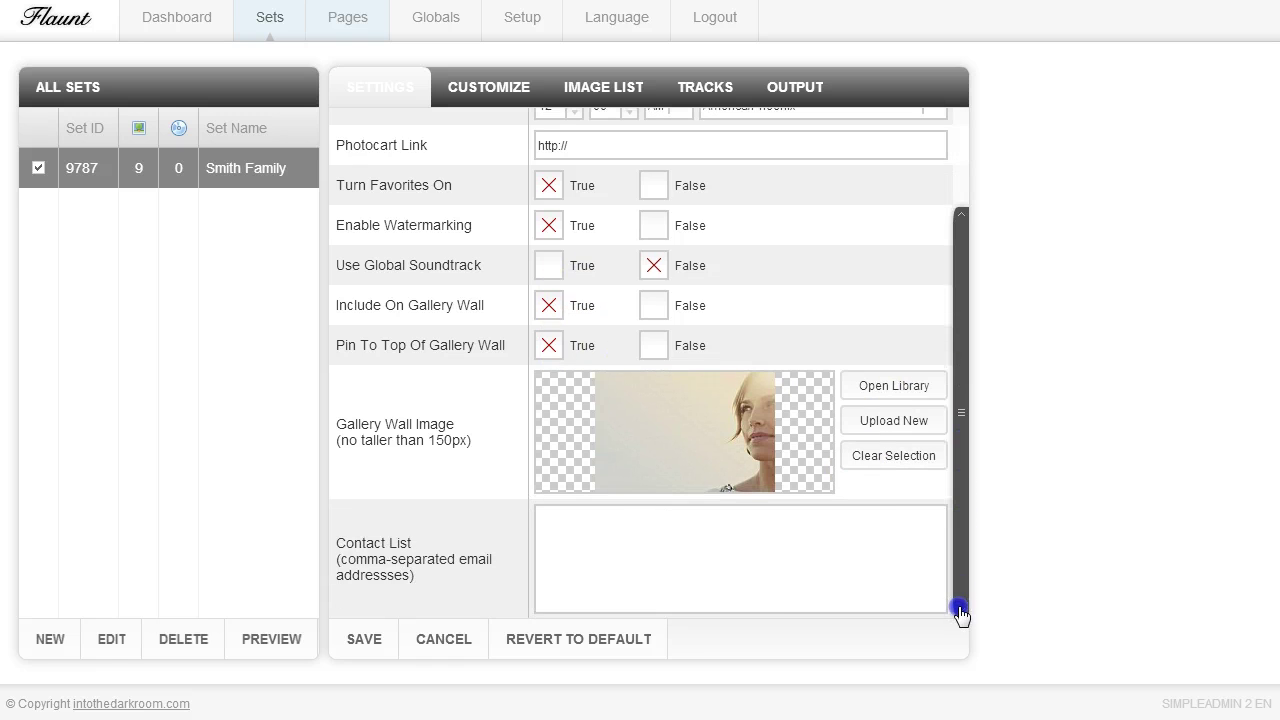
{"action": "left_click", "coordinate": [390, 638]}
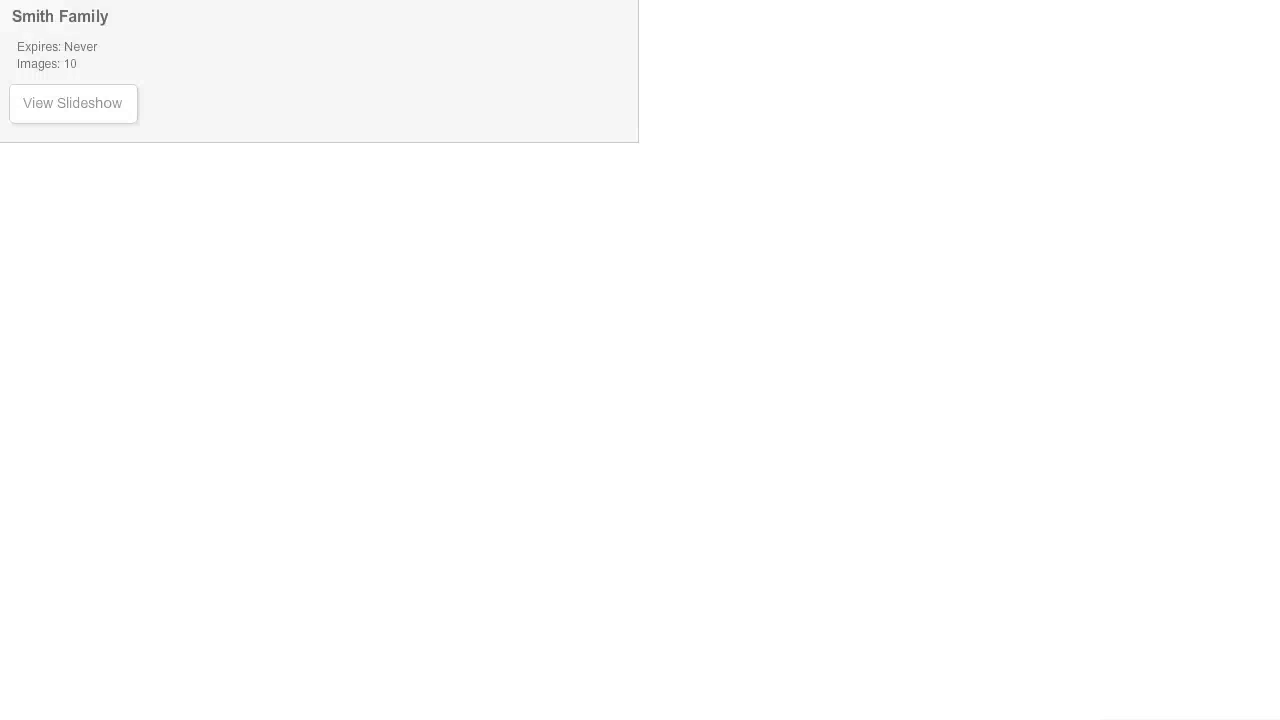
- Browse the gallery wall to see how the sets and their thumbnails are listed
{"action": "left_click", "coordinate": [89, 31]}
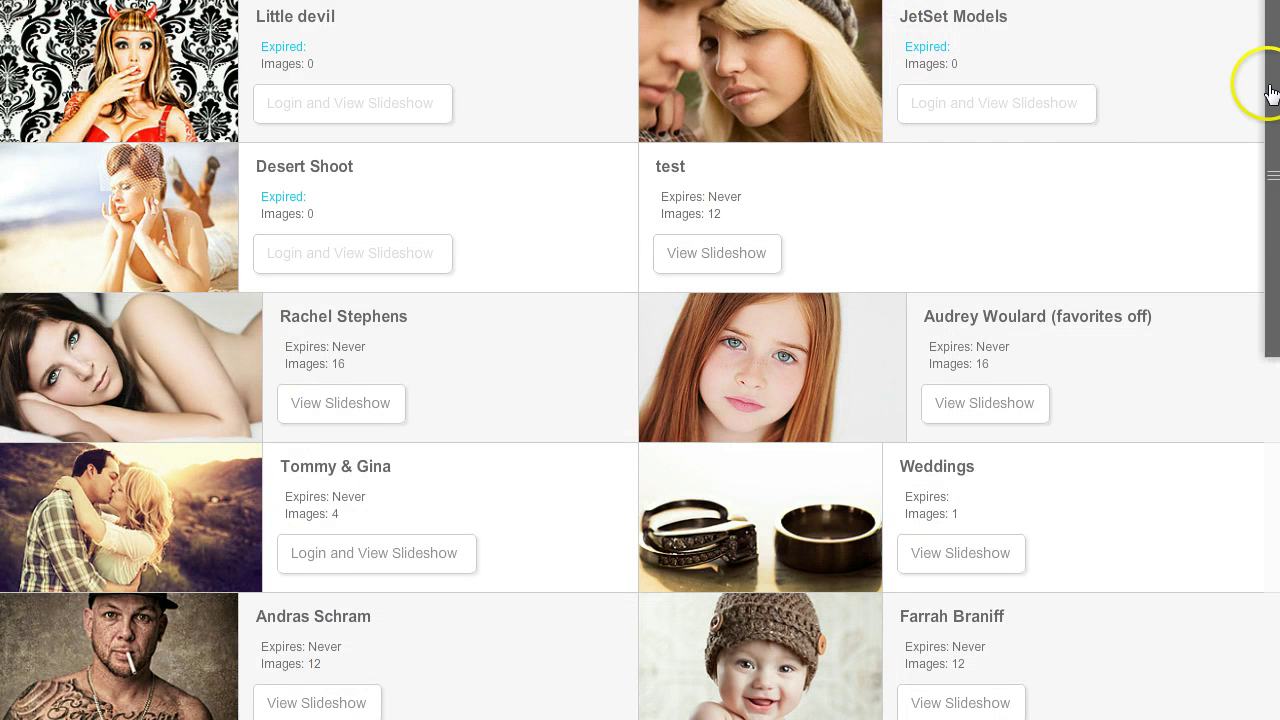
{"action": "left_click_drag", "start_coordinate": [1266, 234], "coordinate": [1268, 493]}
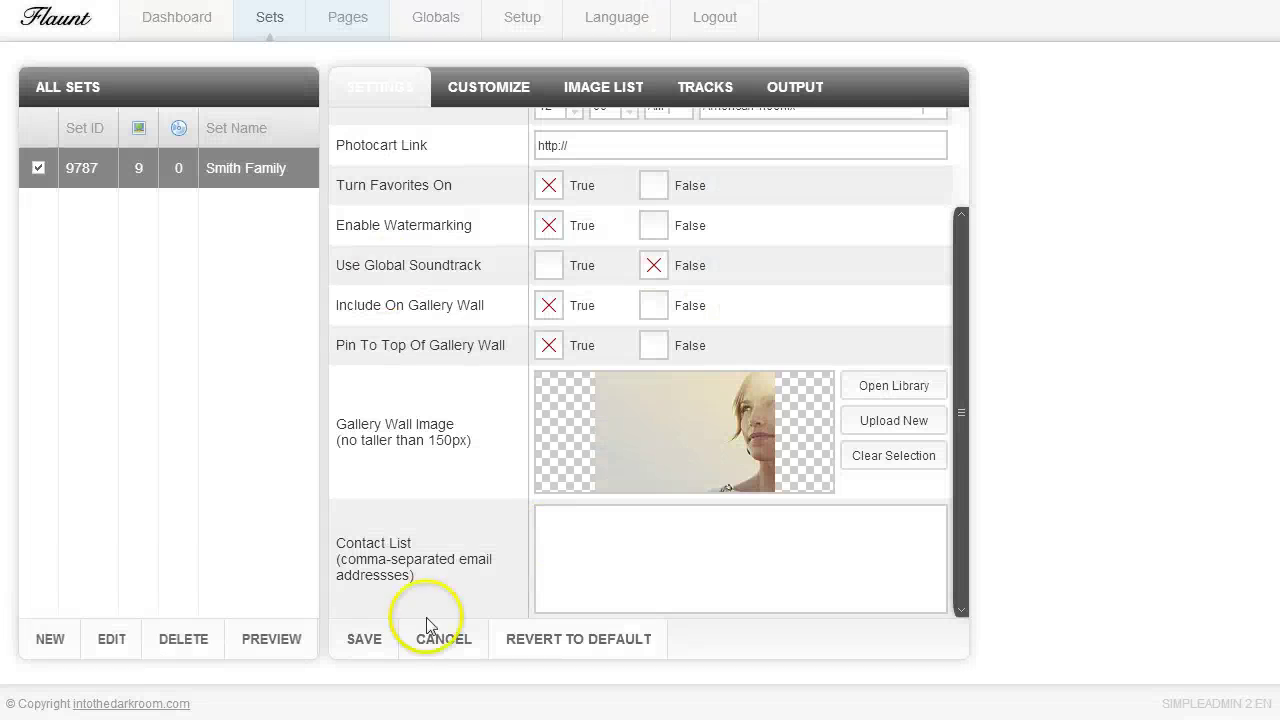
- Close and reopen the set, examine its image list, and return to its settings
{"action": "left_click", "coordinate": [435, 634]}
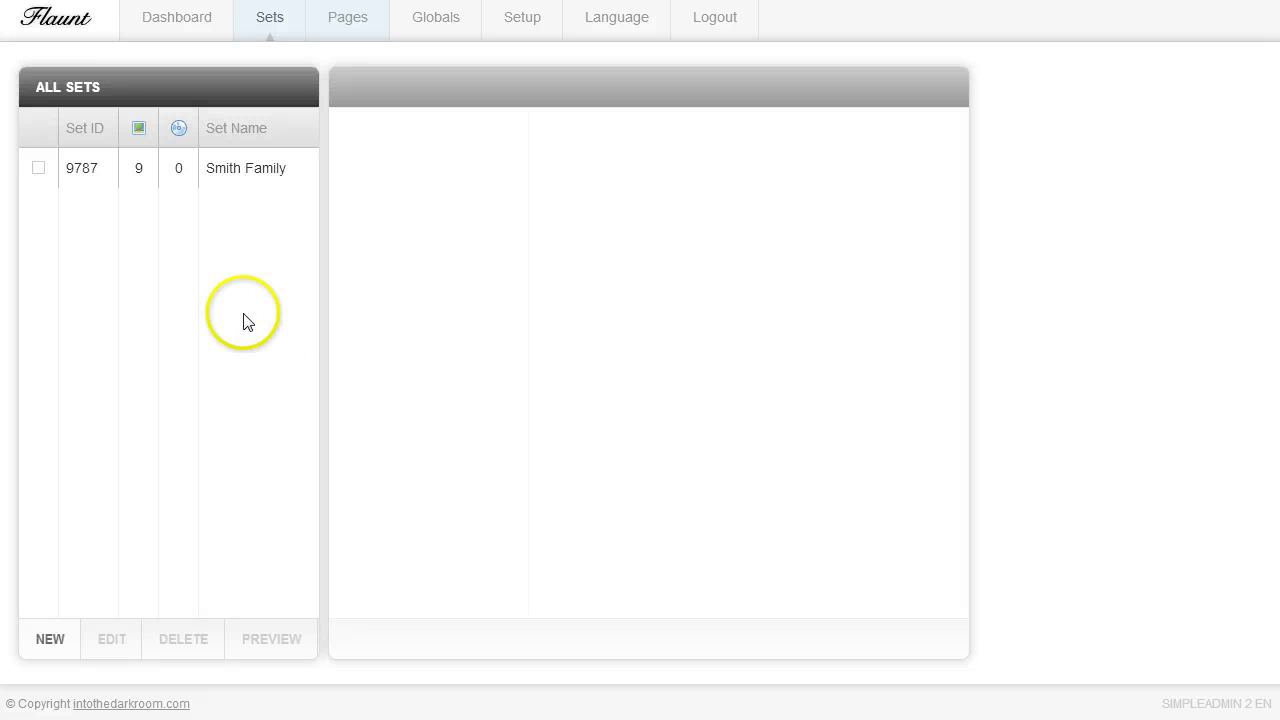
{"action": "left_click", "coordinate": [253, 175]}
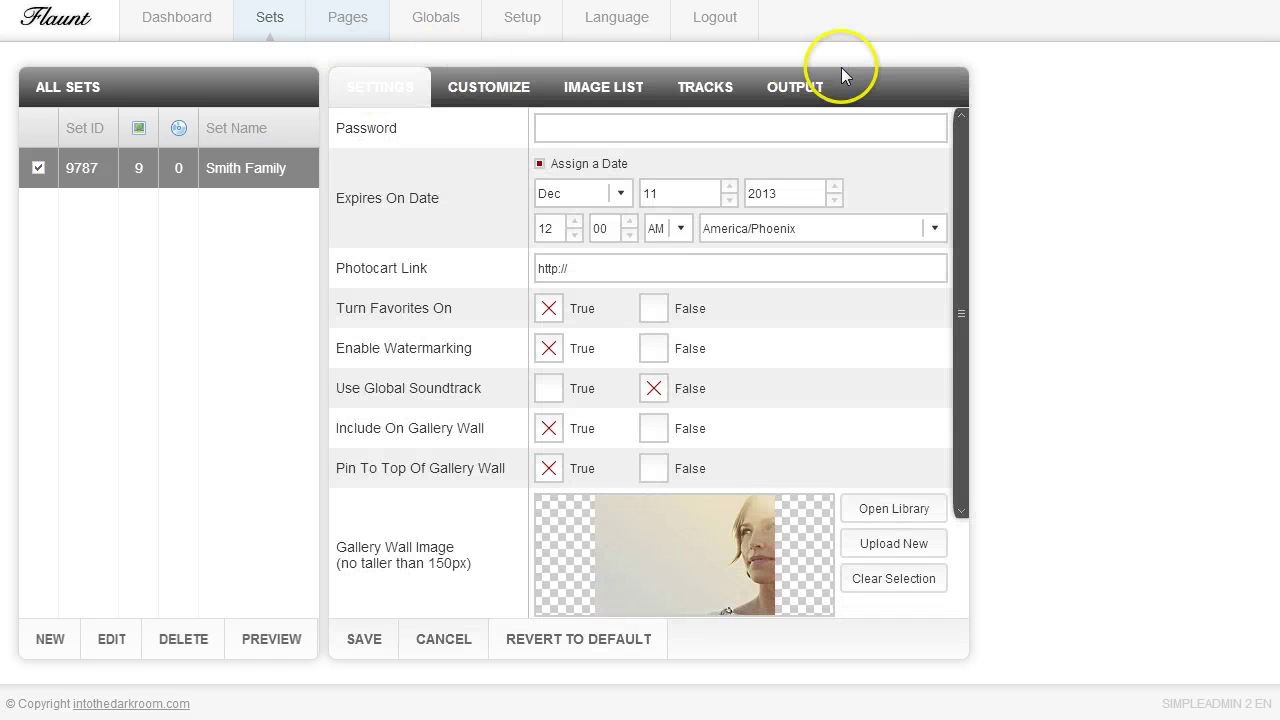
{"action": "left_click", "coordinate": [628, 90]}
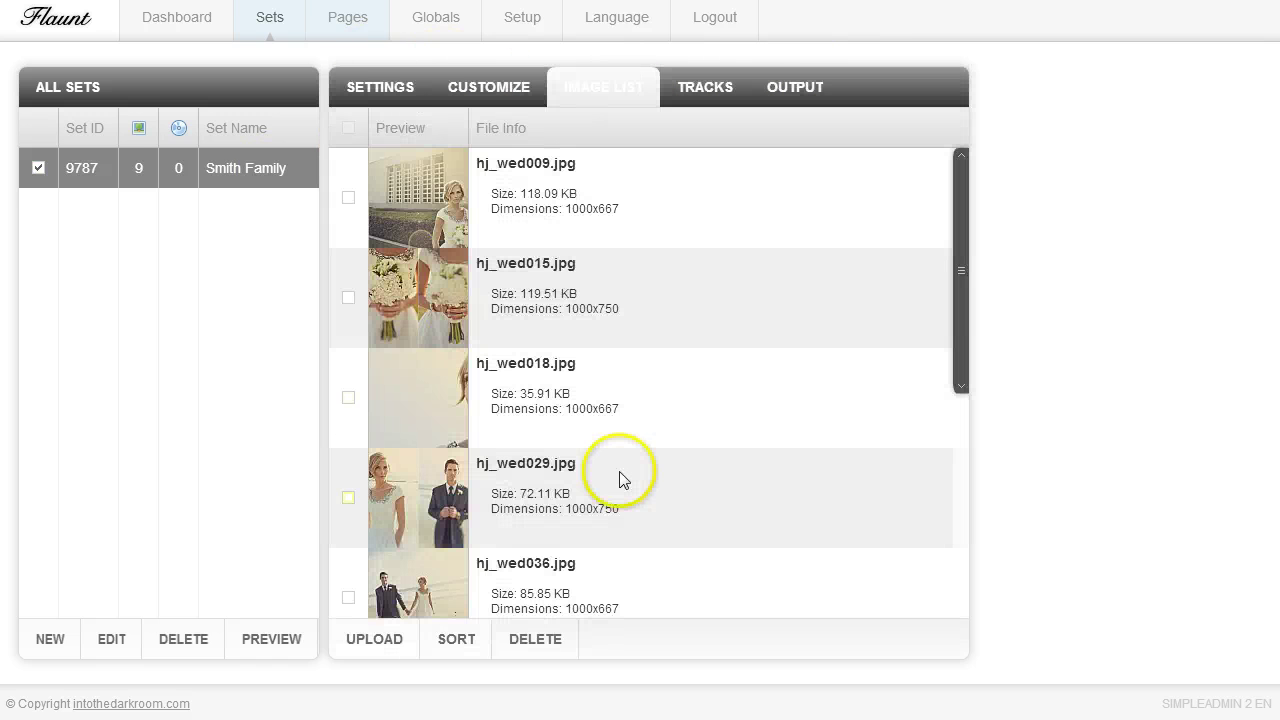
{"action": "left_click", "coordinate": [398, 94]}
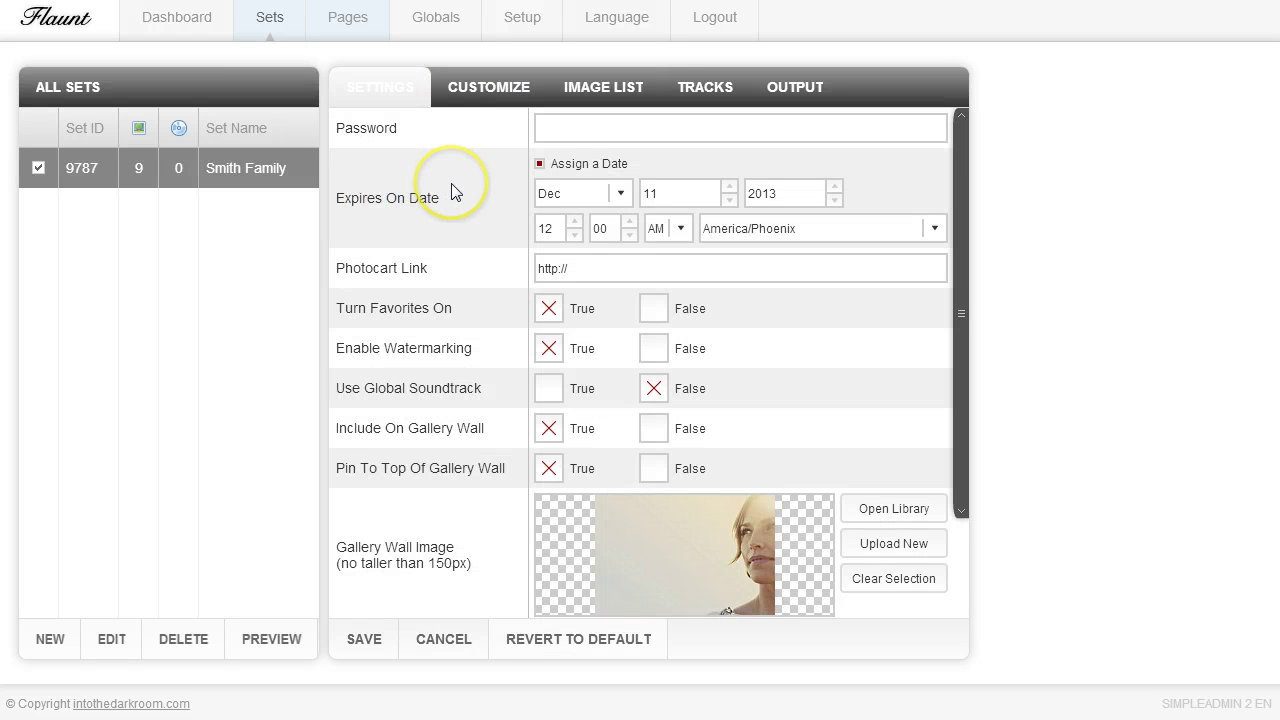
- Turn the set's assigned expiration date off and back on
{"action": "left_click", "coordinate": [561, 128]}
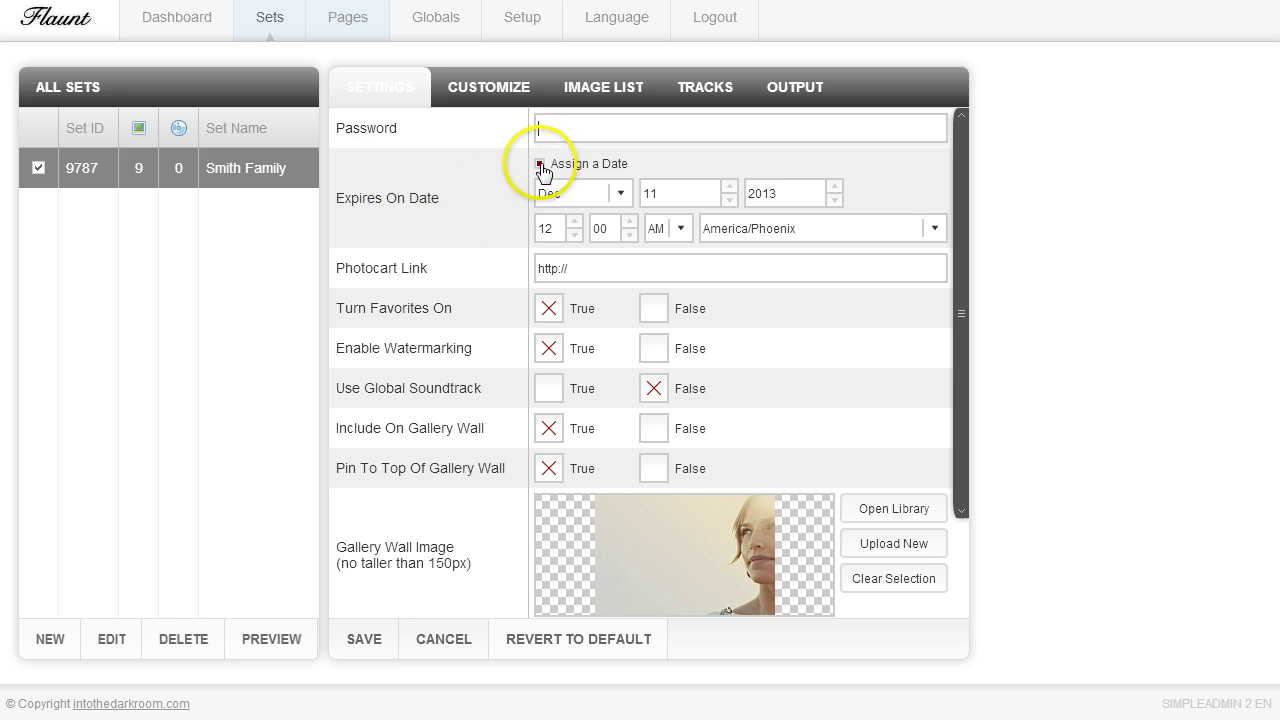
{"action": "left_click", "coordinate": [540, 165]}
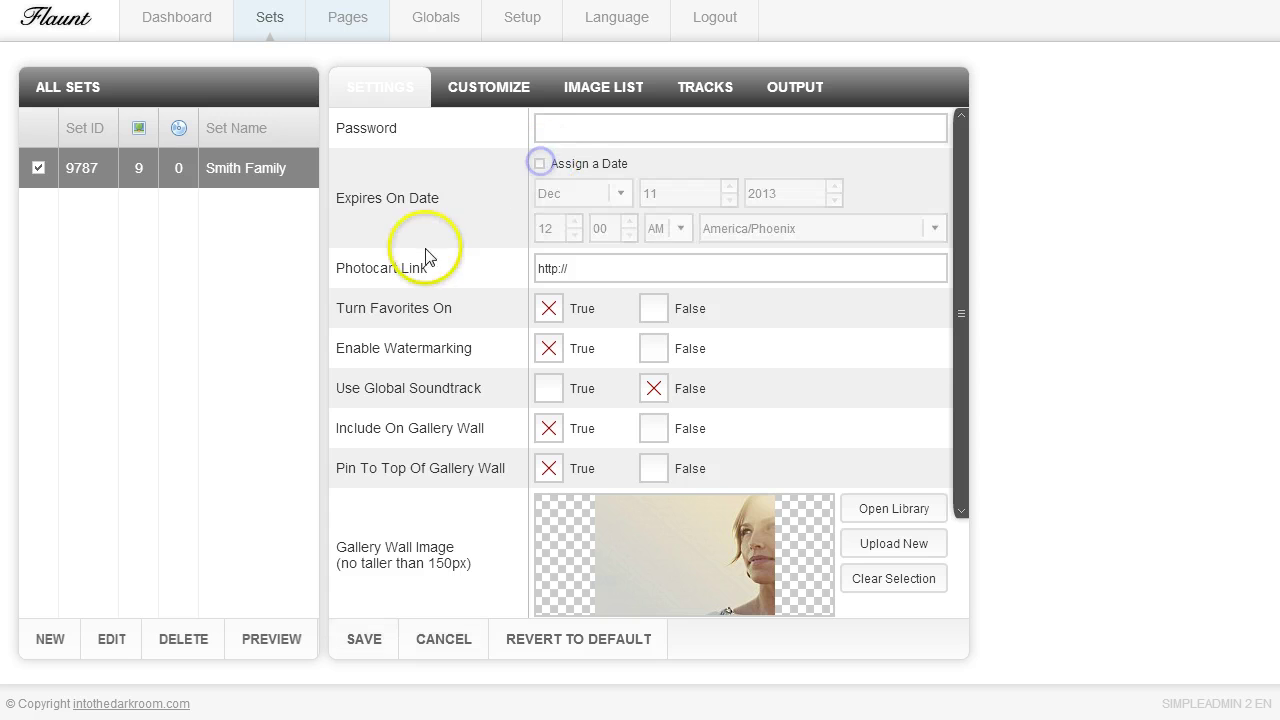
{"action": "left_click", "coordinate": [540, 165]}
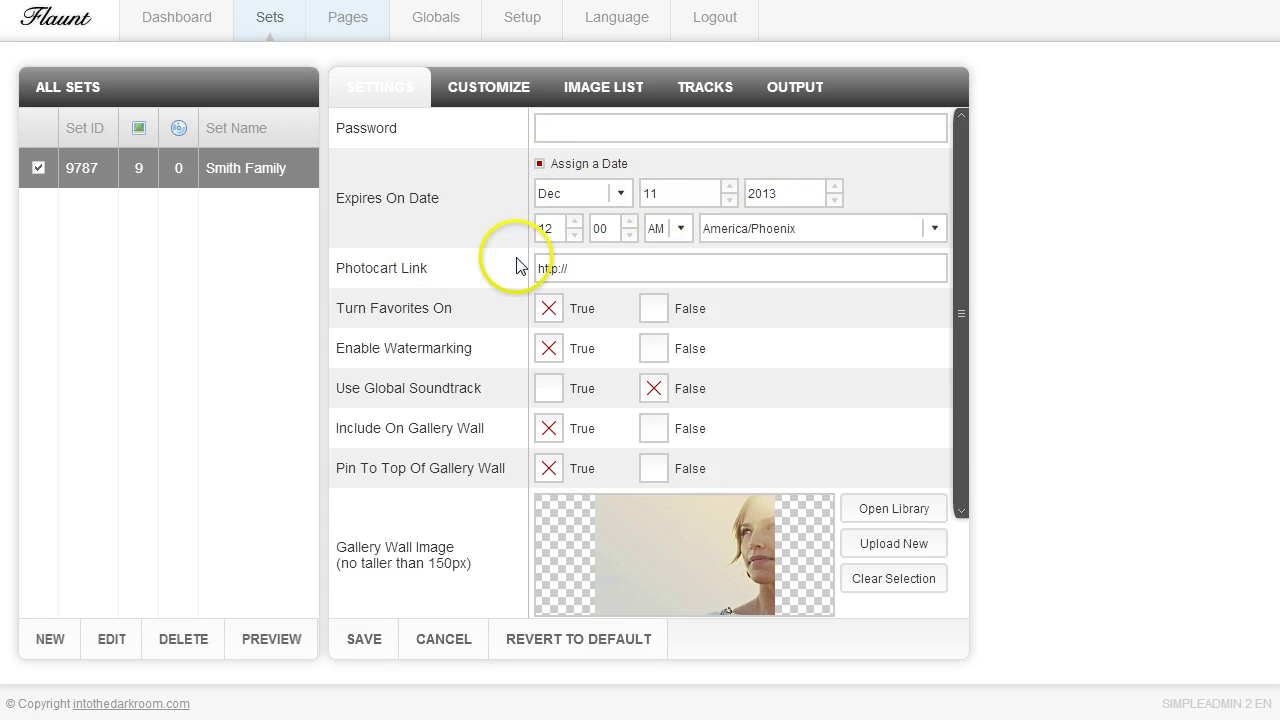
{"action": "left_click", "coordinate": [588, 267]}
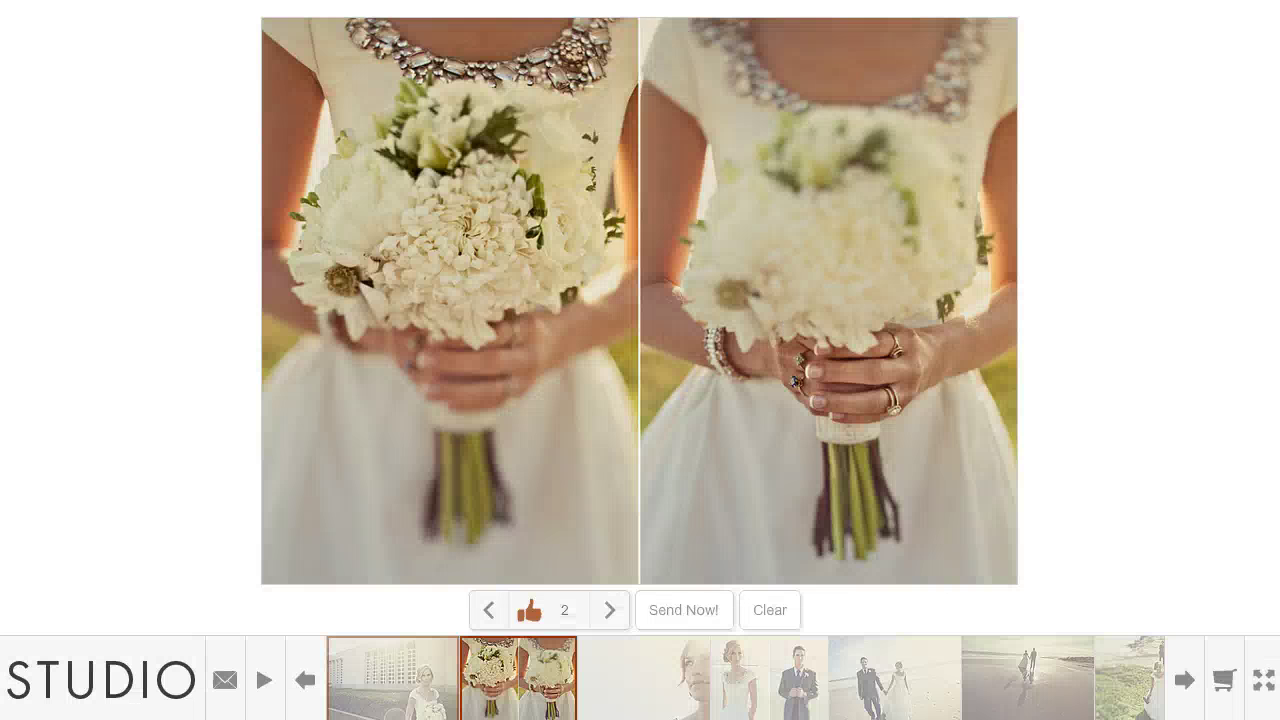
{"action": "left_click", "coordinate": [1245, 684]}
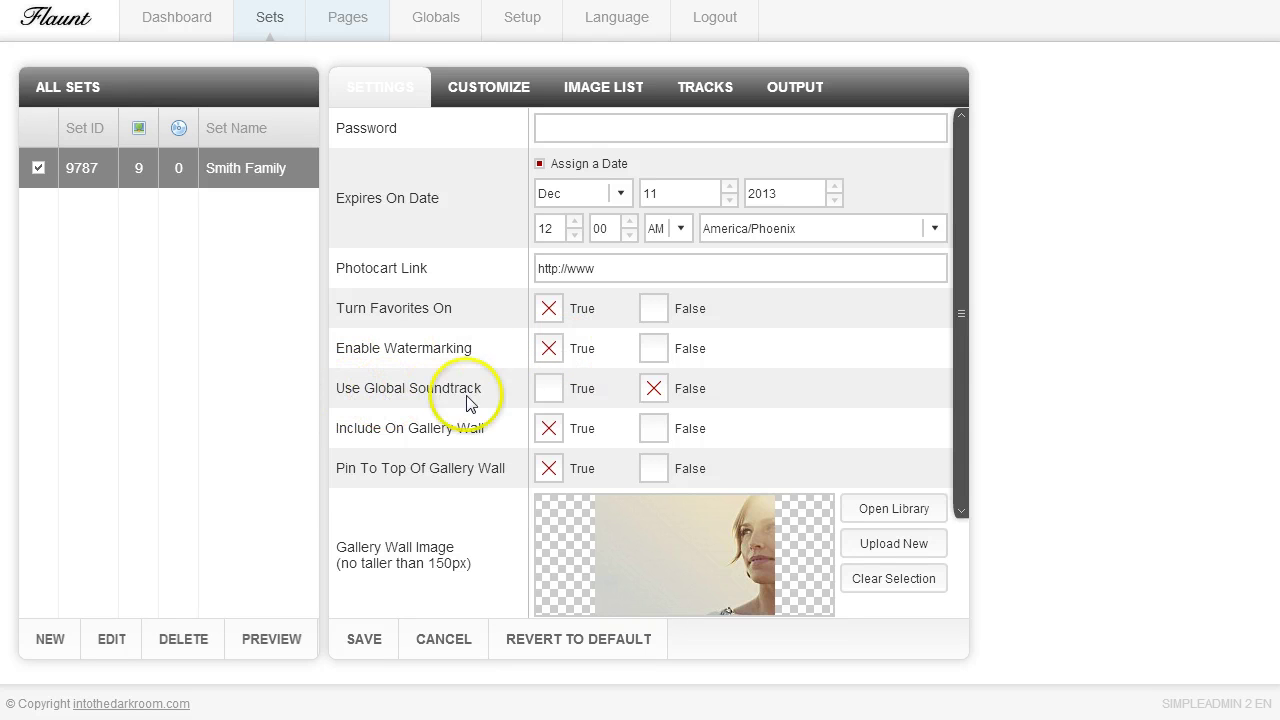
- Turn the global soundtrack on and back off, and view the set's slideshow from the gallery wall
{"action": "left_click", "coordinate": [546, 390]}
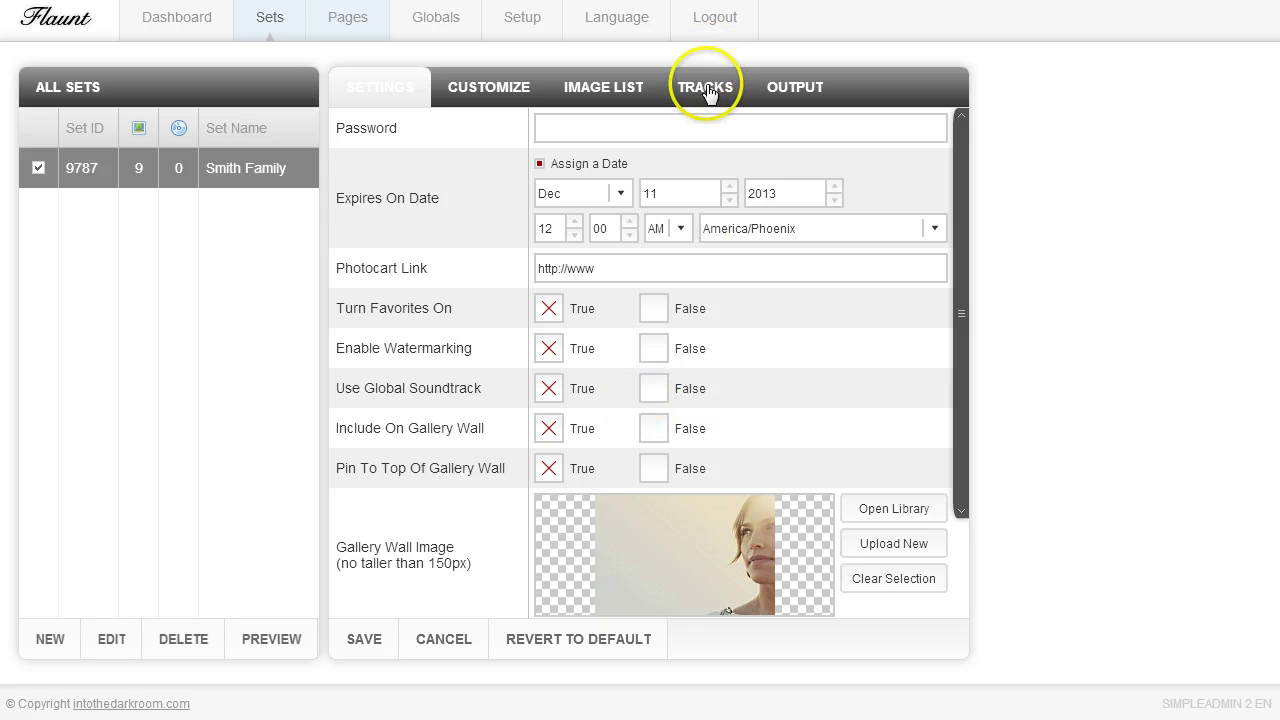
{"action": "left_click", "coordinate": [655, 395]}
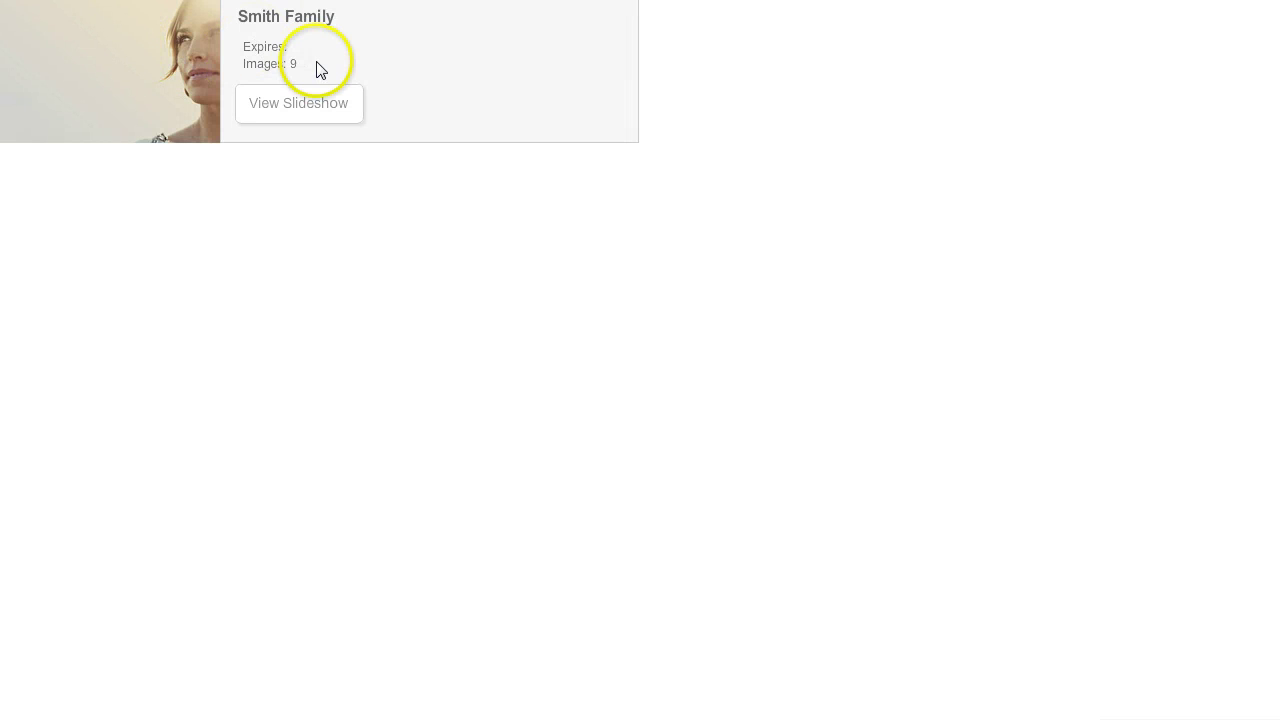
{"action": "left_click", "coordinate": [310, 115]}
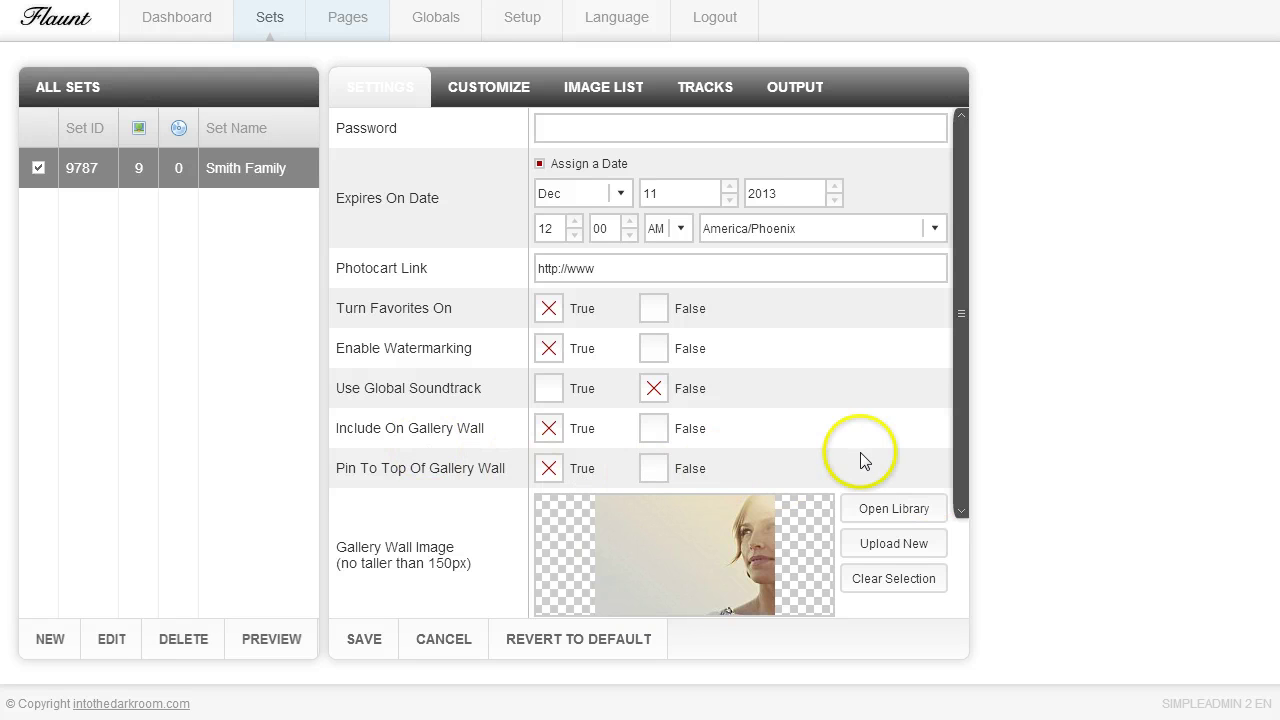
- Enter two contact e-mail addresses in the set's Contact List and save the settings
{"action": "left_click_drag", "start_coordinate": [951, 418], "coordinate": [983, 574]}
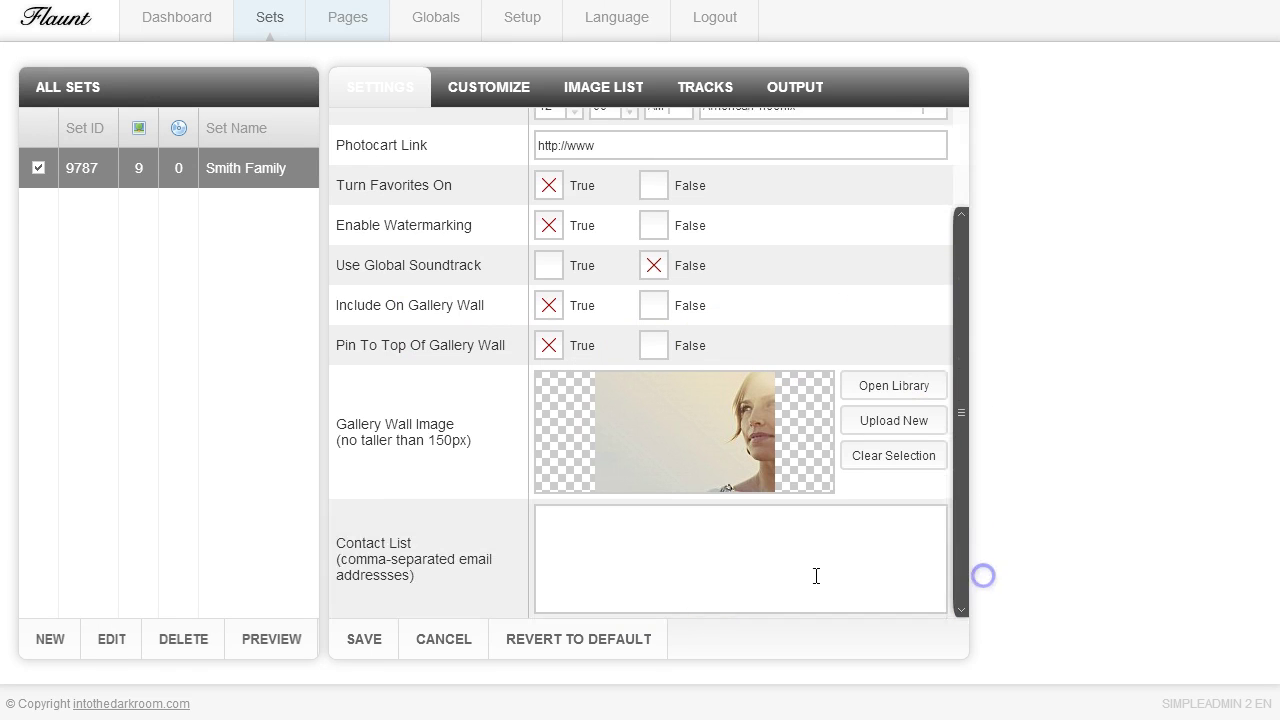
{"action": "left_click", "coordinate": [607, 527]}
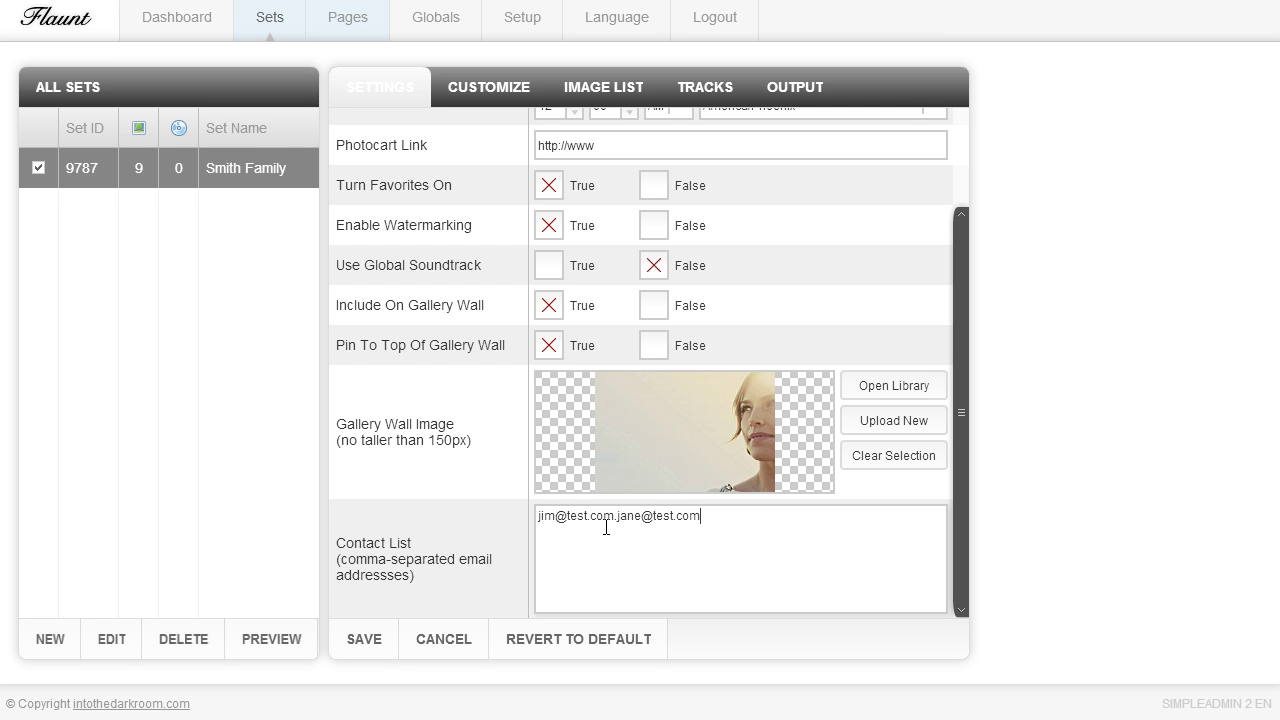
{"action": "left_click", "coordinate": [364, 639]}
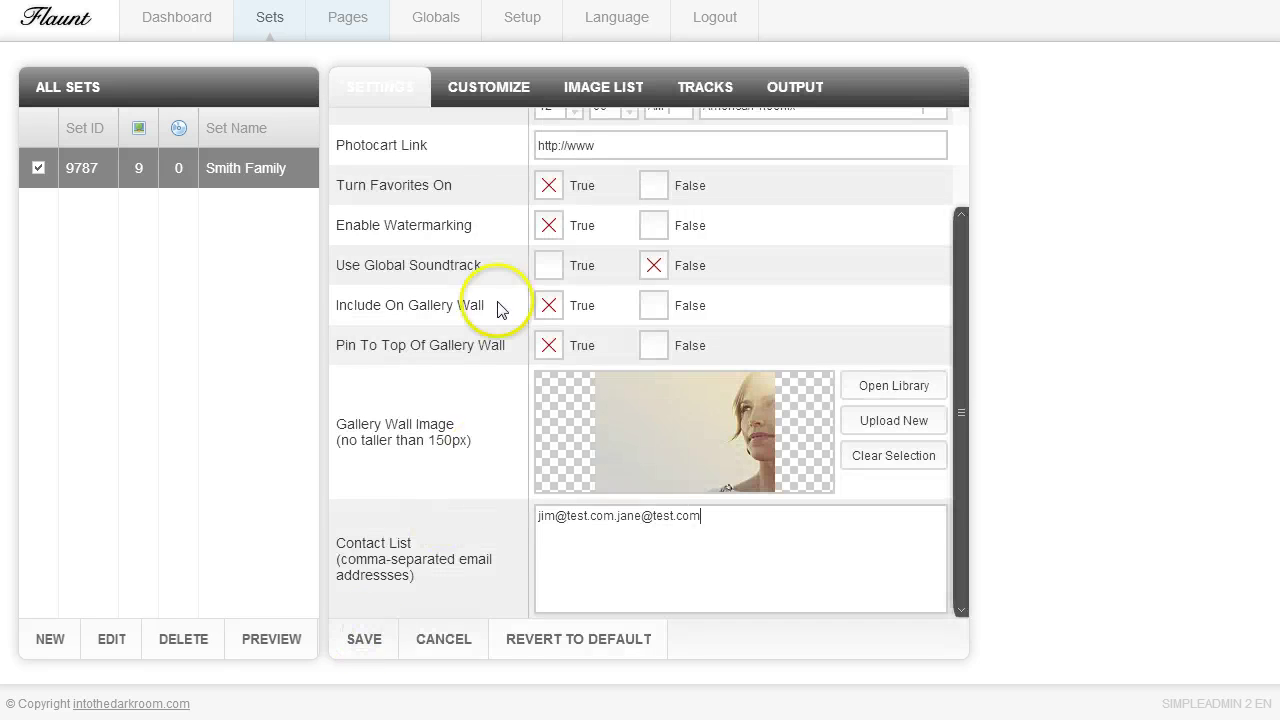
- Override the global settings in the set's customization options and enable toolbar autohide
{"action": "left_click", "coordinate": [490, 90]}
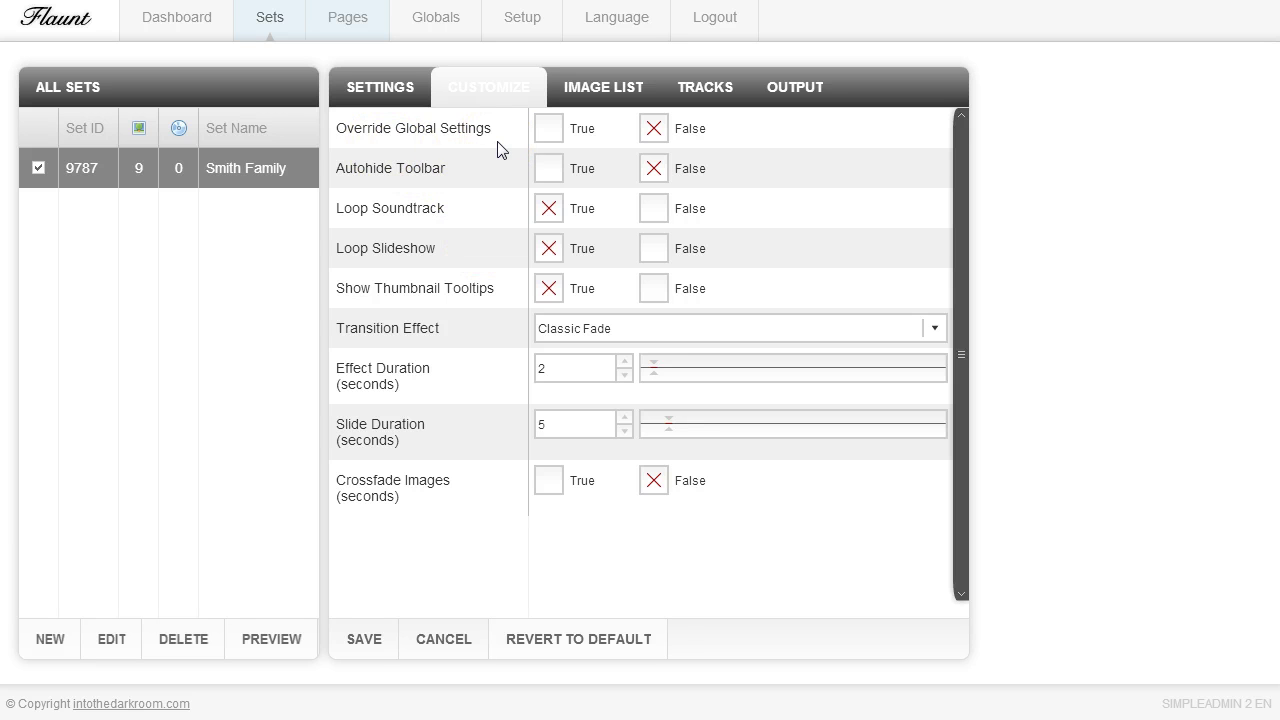
{"action": "left_click", "coordinate": [551, 133]}
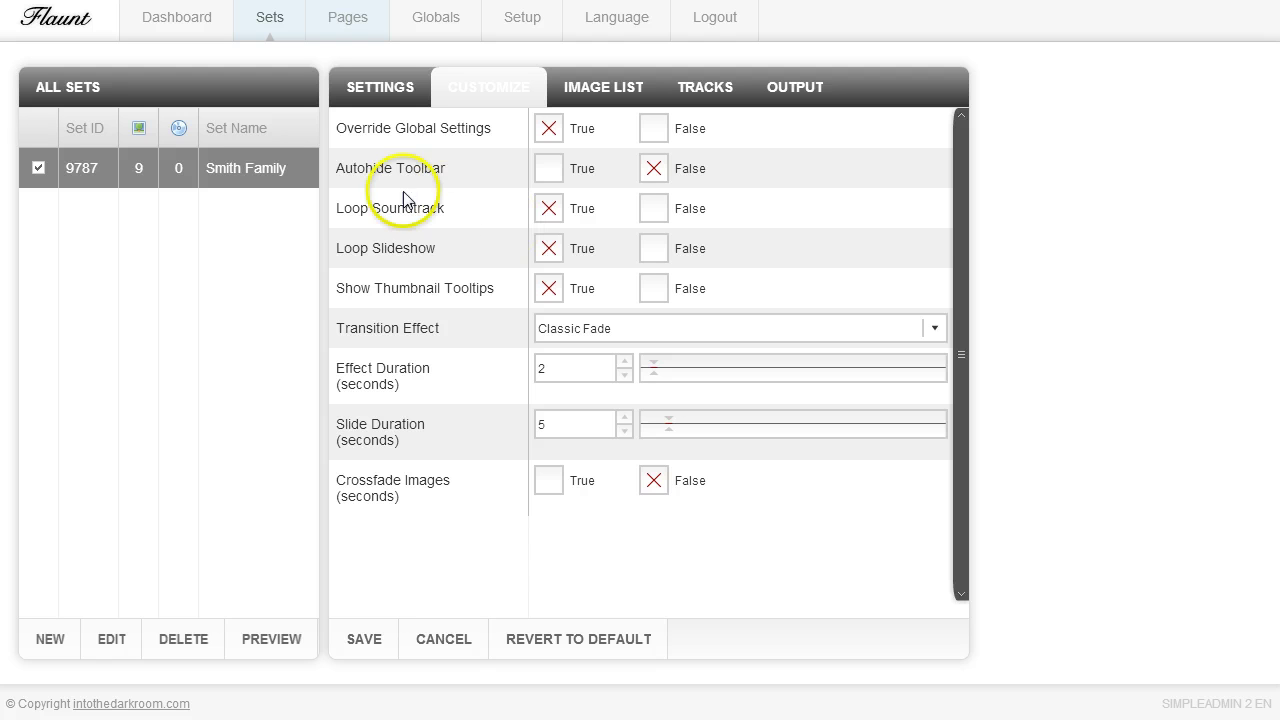
{"action": "left_click", "coordinate": [546, 162]}
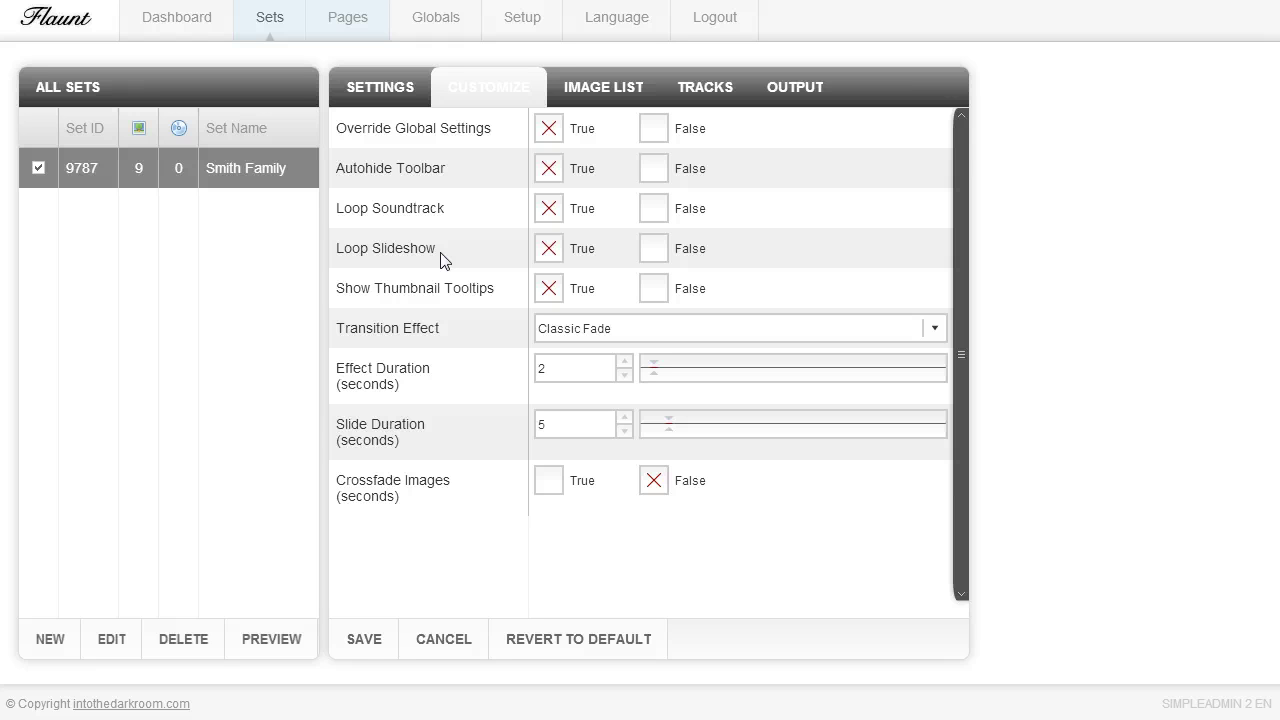
- Turn off soundtrack and slideshow looping for the set, then save and check the slideshow
{"action": "left_click", "coordinate": [656, 209]}
{"action": "left_click", "coordinate": [658, 246]}
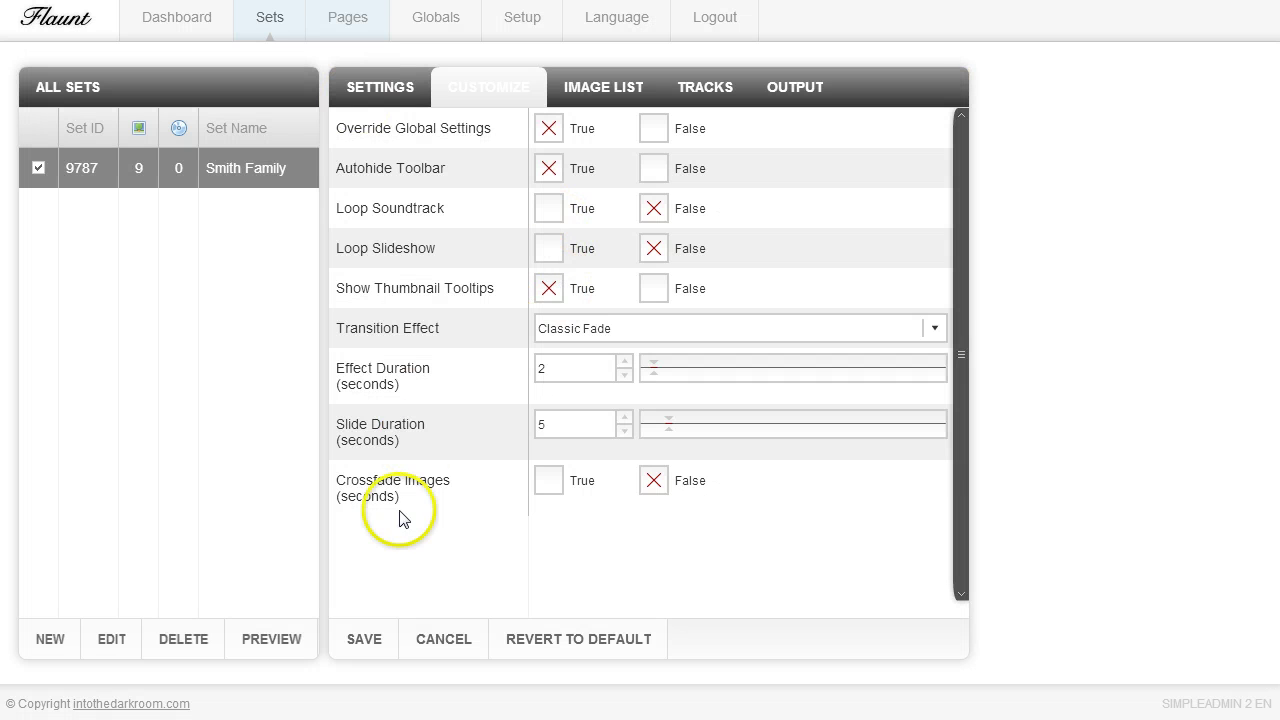
{"action": "left_click", "coordinate": [368, 648]}
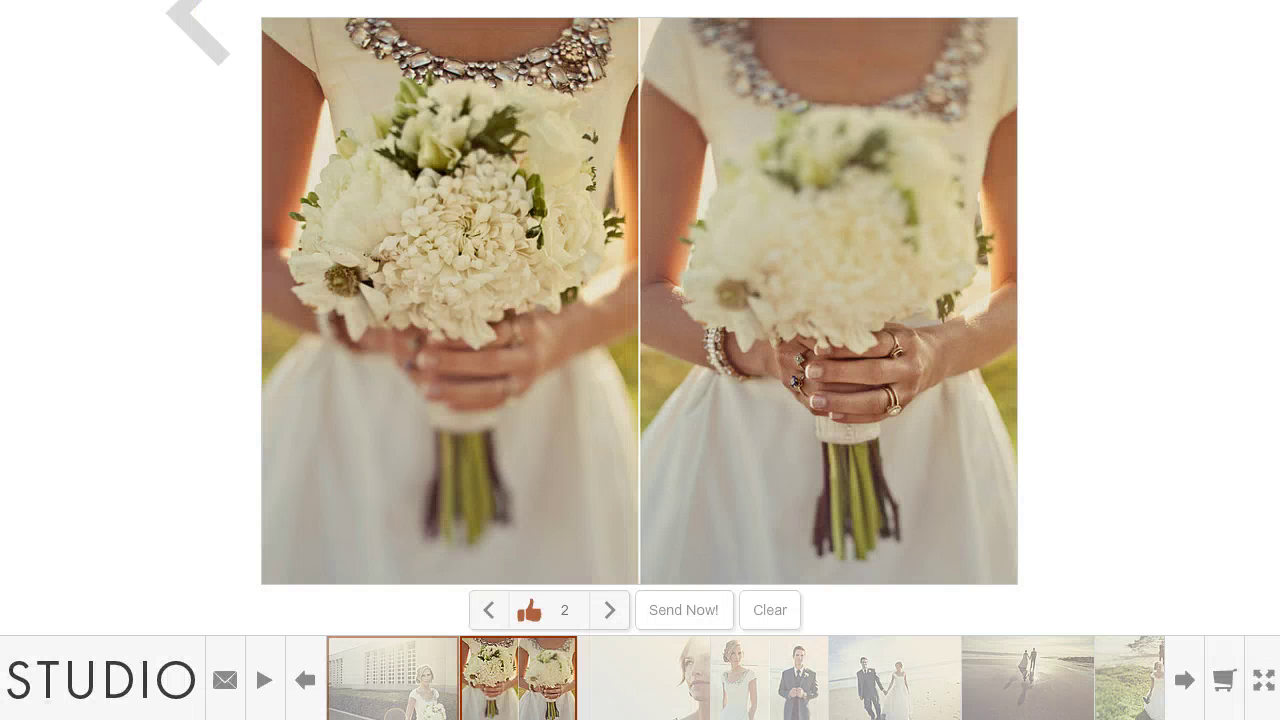
{"action": "left_click", "coordinate": [267, 281]}
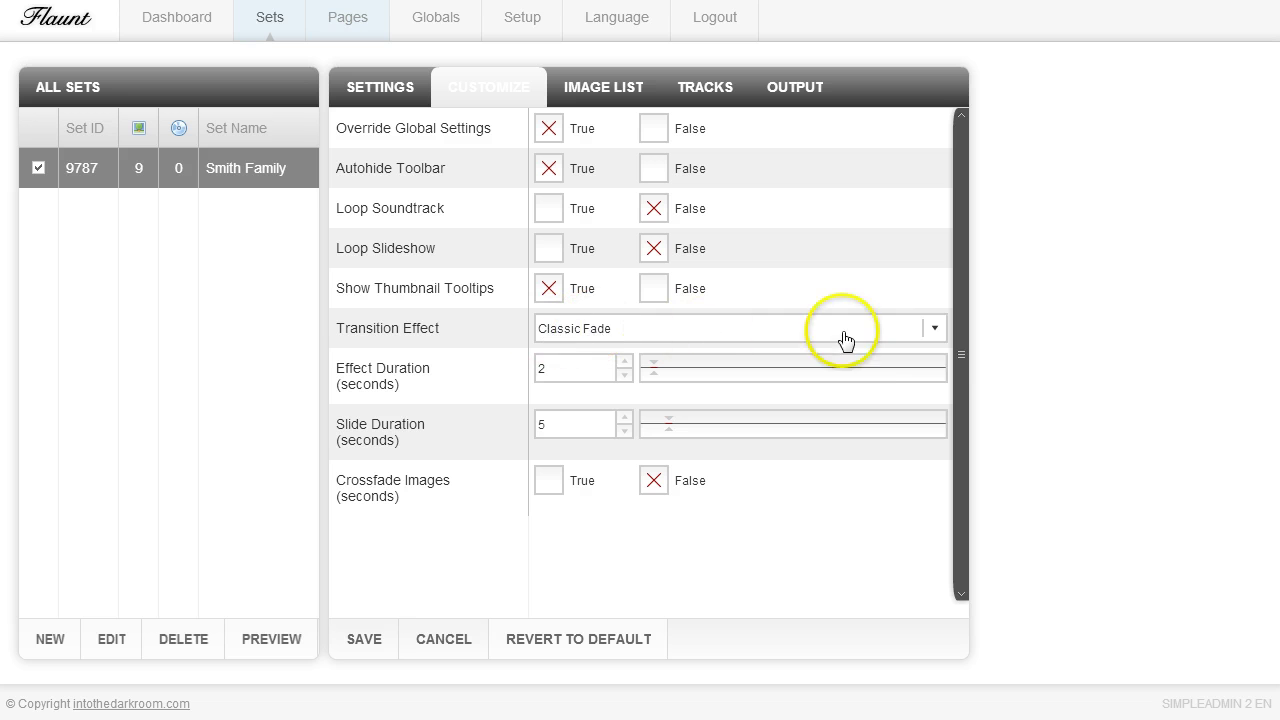
- Set the set's transition effect to Slide Left To Right, save, and check the transition in the slideshow
{"action": "left_click", "coordinate": [931, 331]}
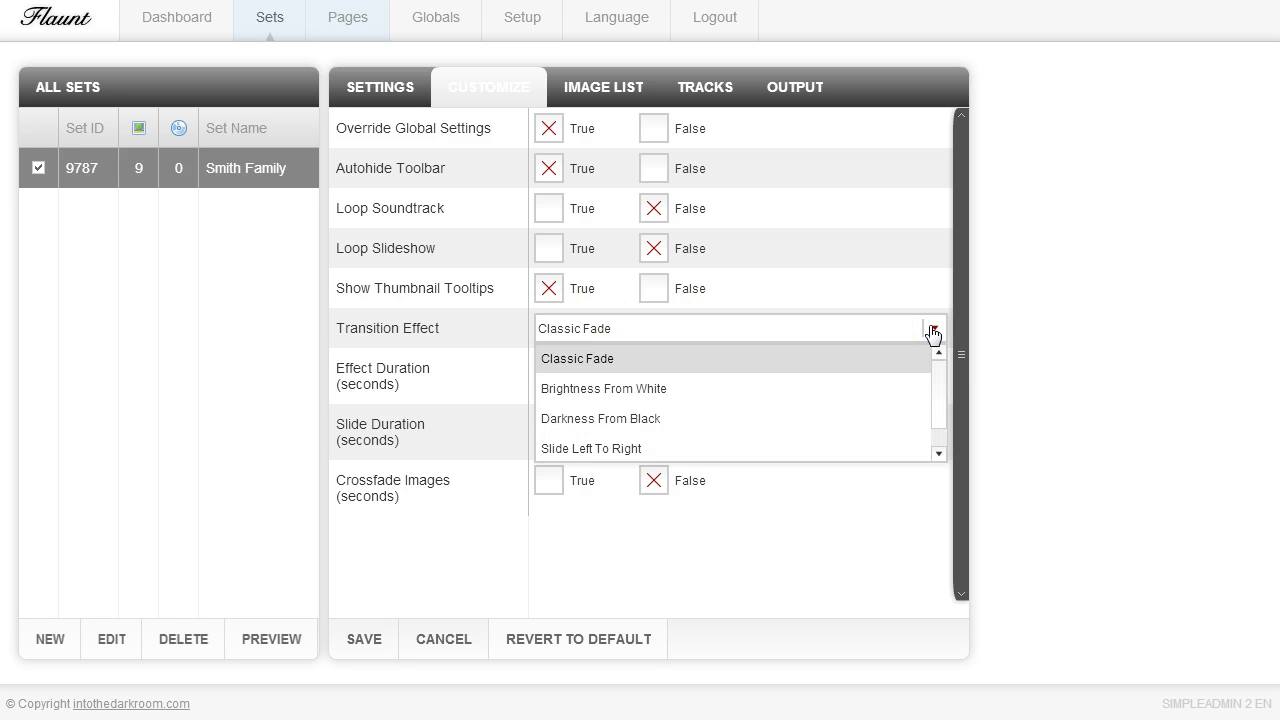
{"action": "left_click_drag", "start_coordinate": [937, 420], "coordinate": [934, 438]}
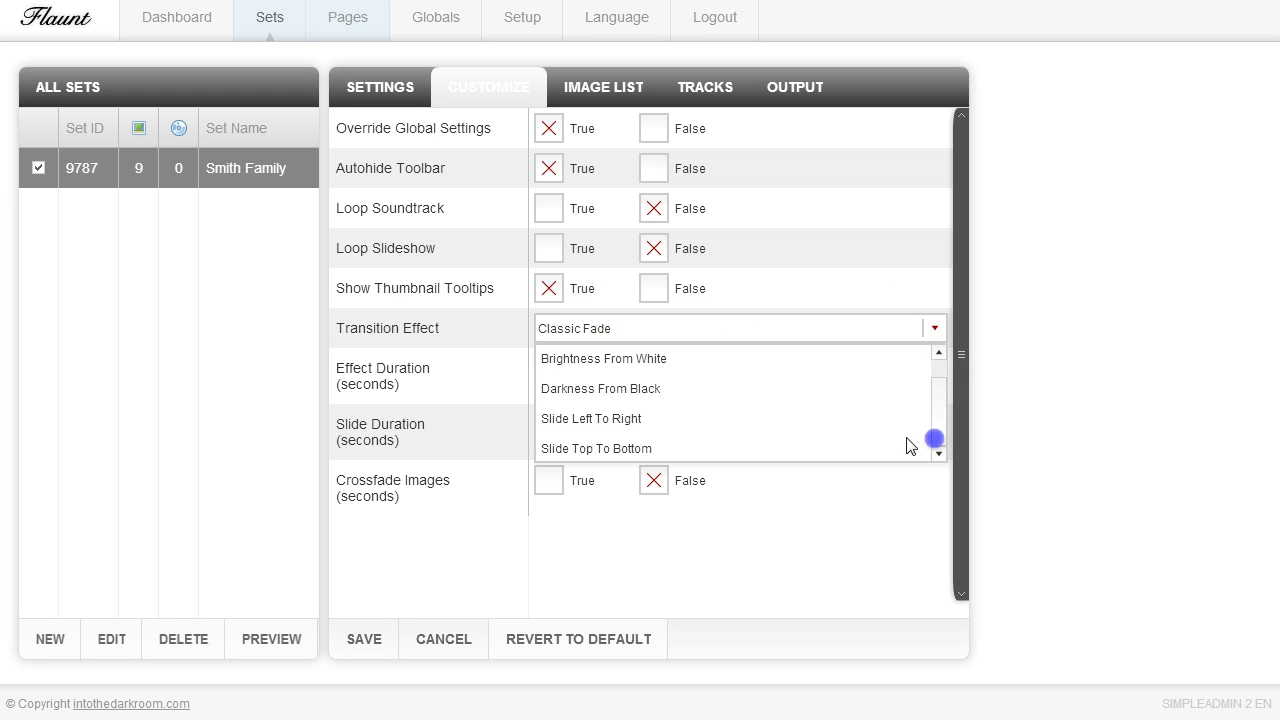
{"action": "left_click", "coordinate": [592, 420]}
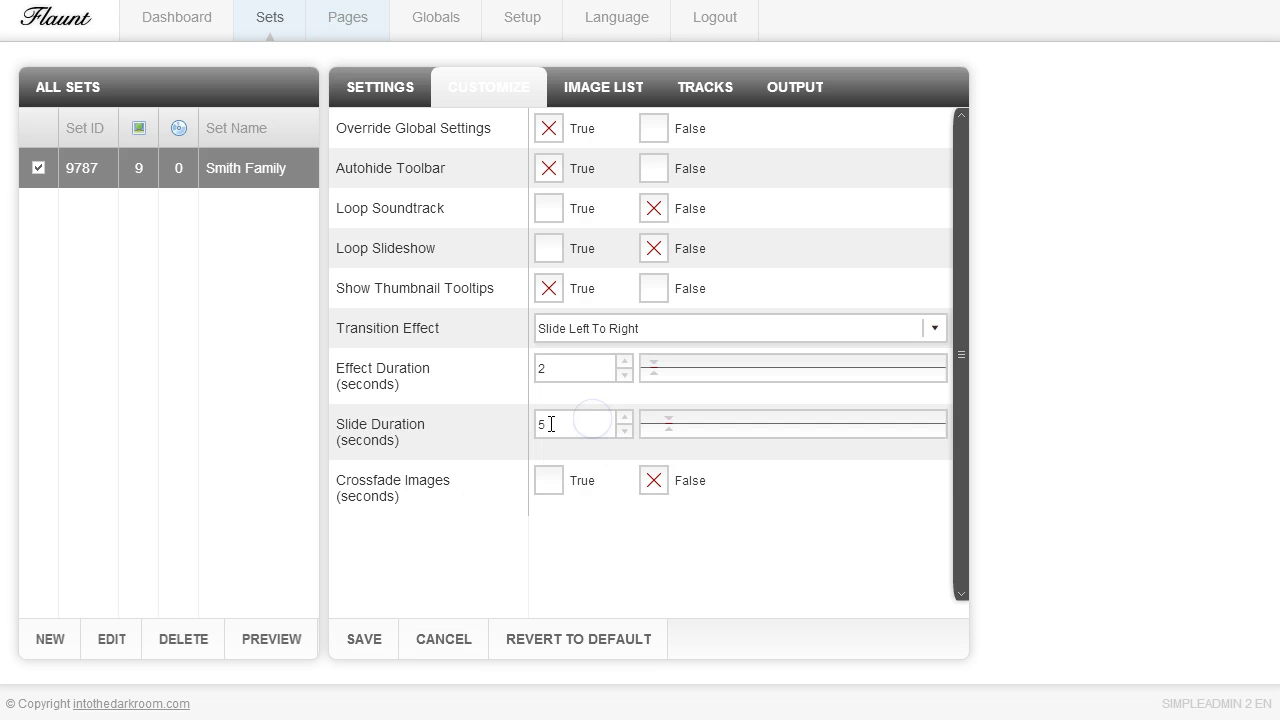
{"action": "left_click", "coordinate": [360, 641]}
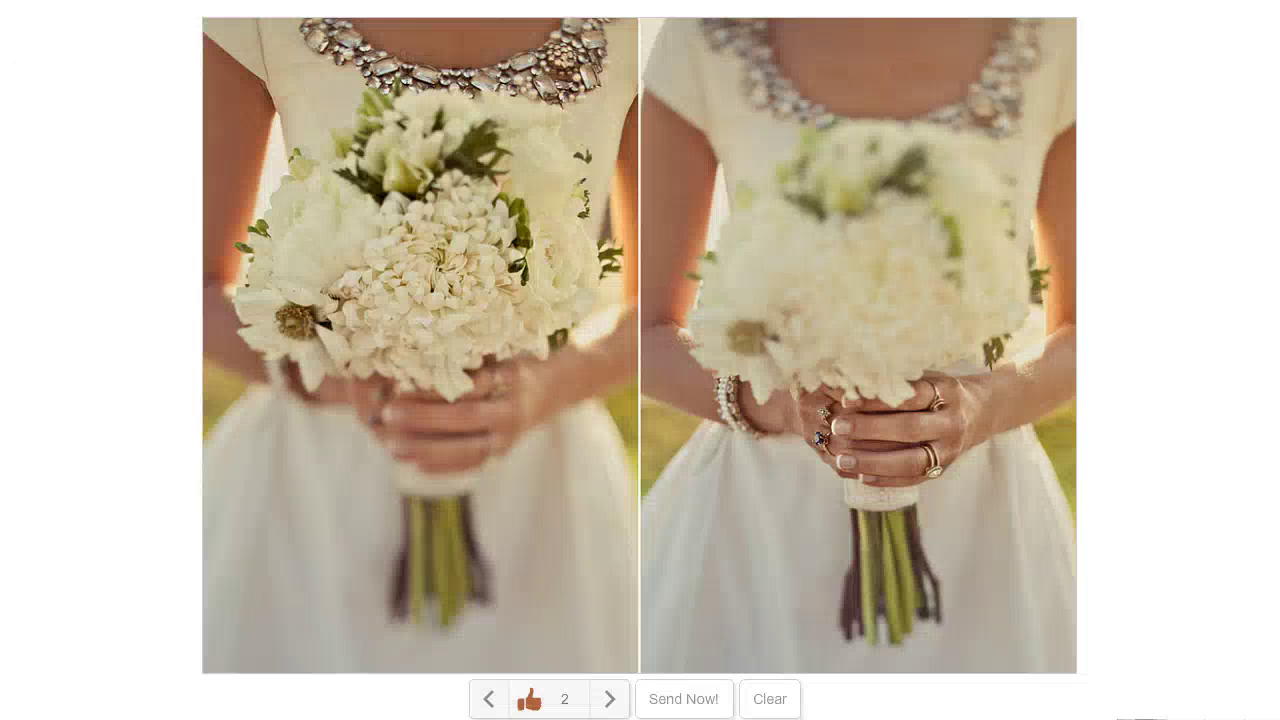
{"action": "left_click", "coordinate": [82, 273]}
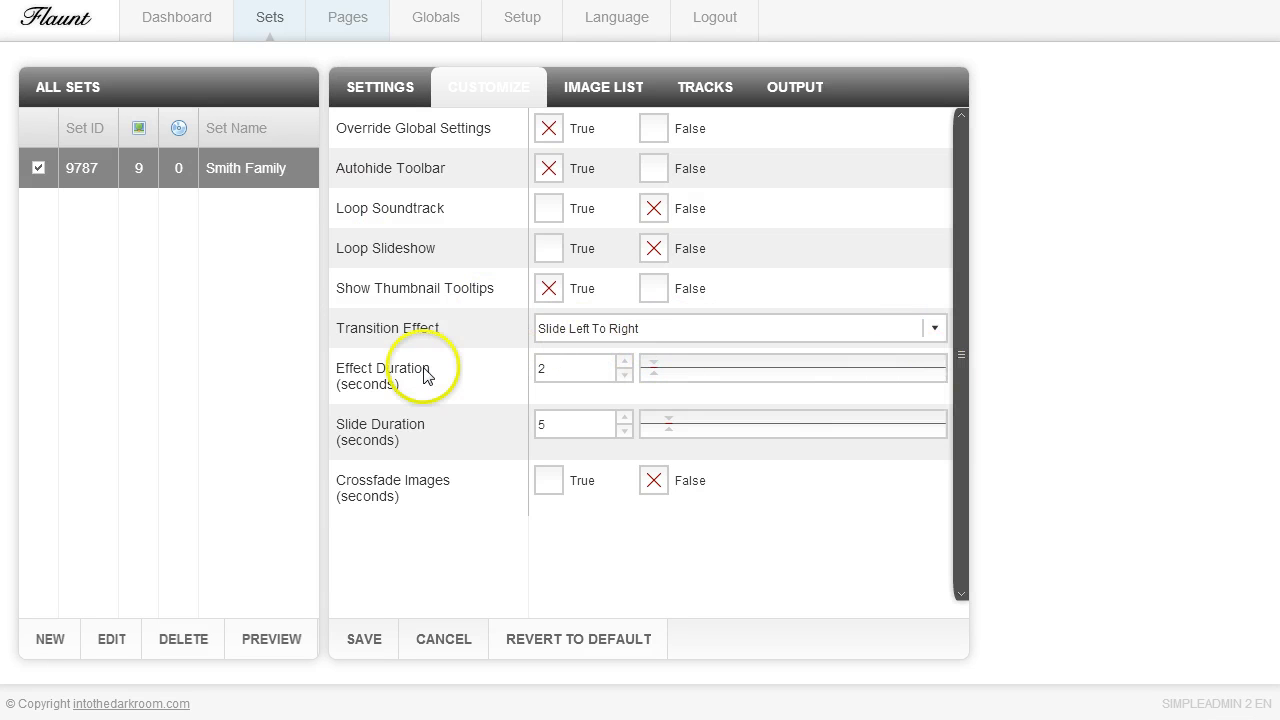
{"action": "left_click", "coordinate": [503, 443]}
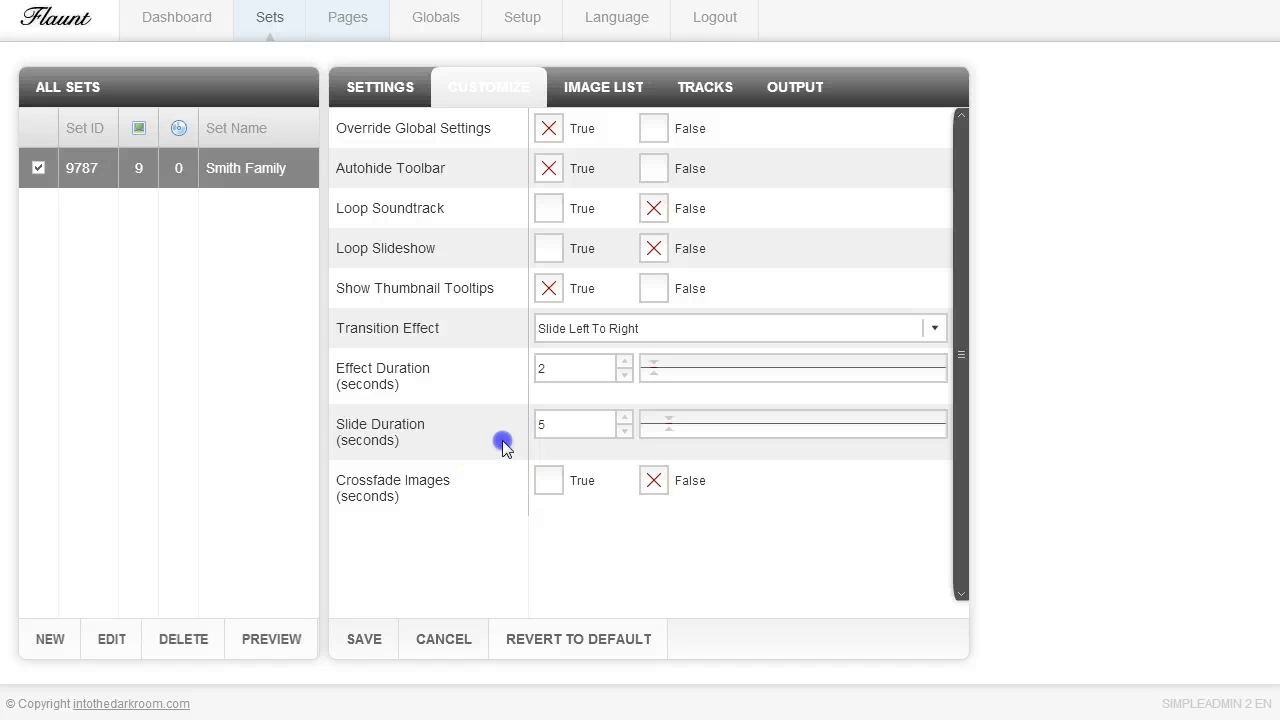